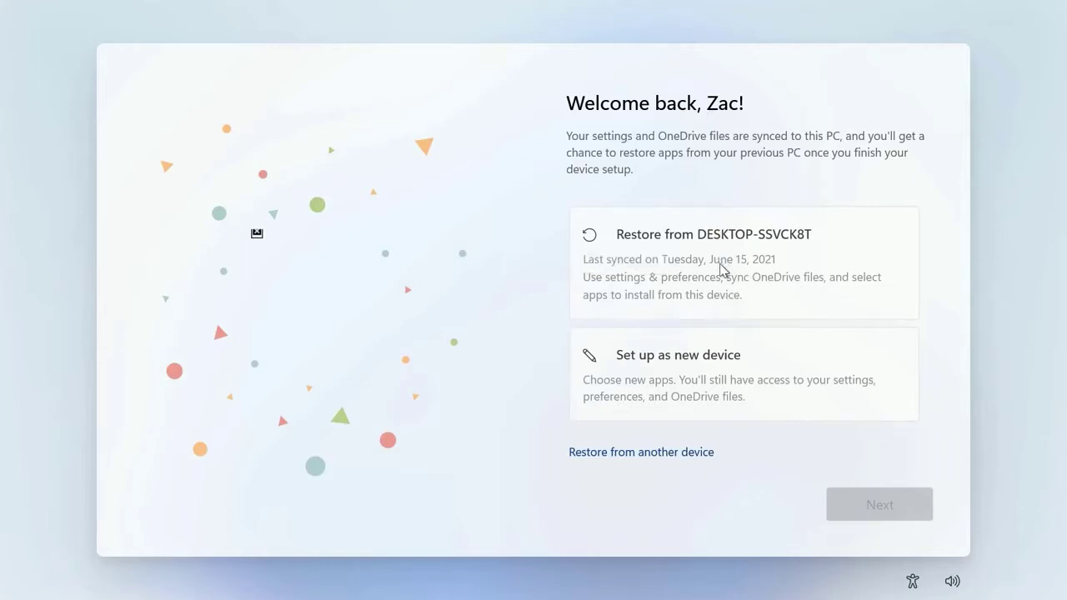
Restore the device setup from DESKTOP-SSVCK8T and accept the default privacy settings
{"action": "left_click", "coordinate": [749, 276]}
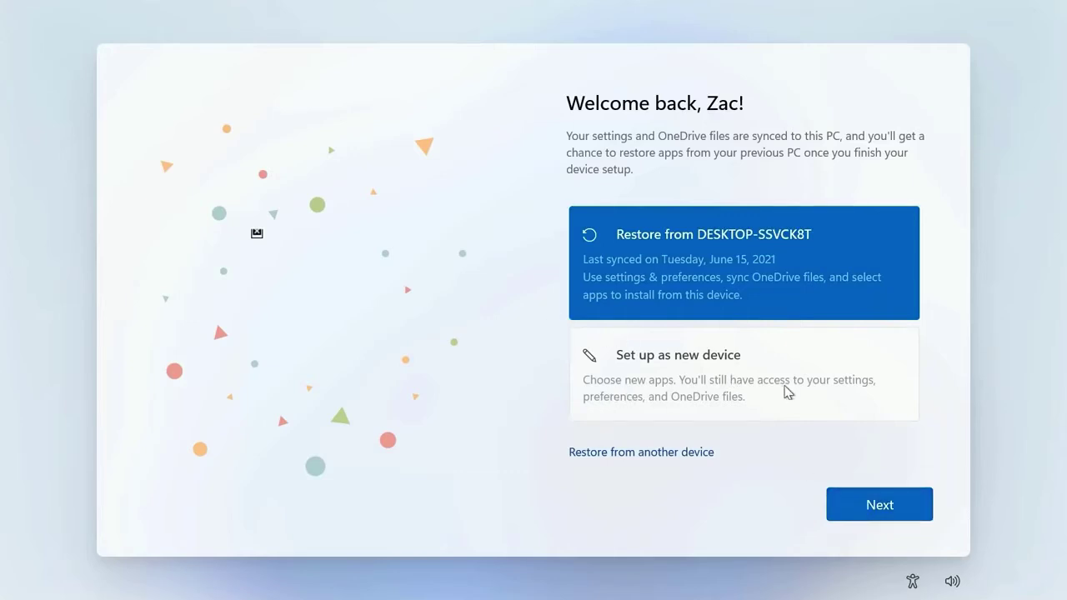
{"action": "left_click", "coordinate": [878, 502]}
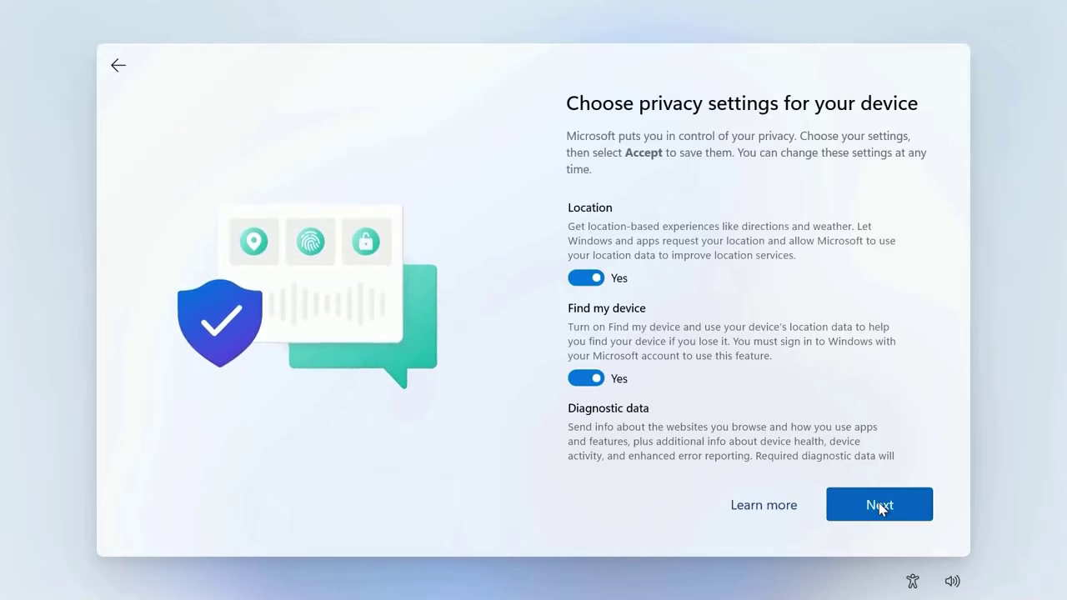
{"action": "left_click", "coordinate": [879, 503]}
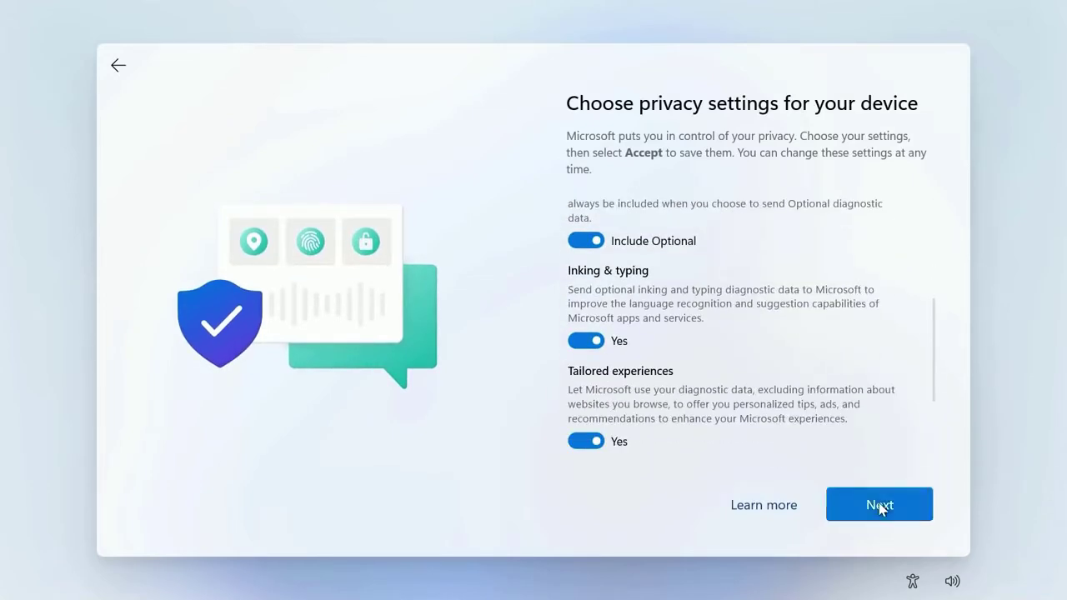
{"action": "left_click", "coordinate": [879, 503]}
{"action": "left_click", "coordinate": [878, 503]}
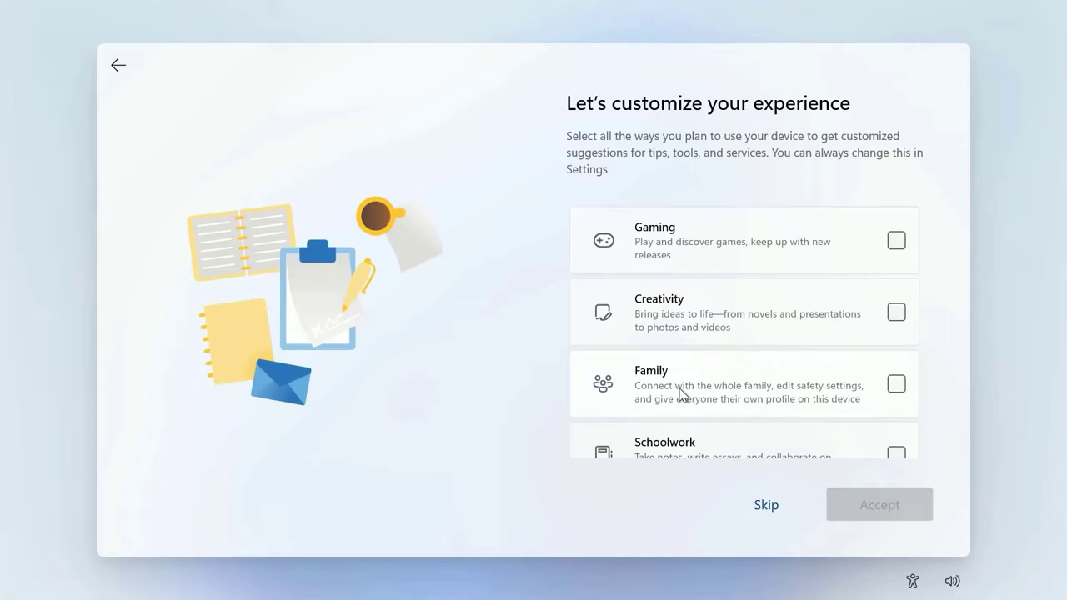
Choose Gaming, Creativity and Schoolwork as the planned device uses and accept the customization
{"action": "scroll", "coordinate": [683, 393], "scroll_direction": "down", "scroll_amount": 2}
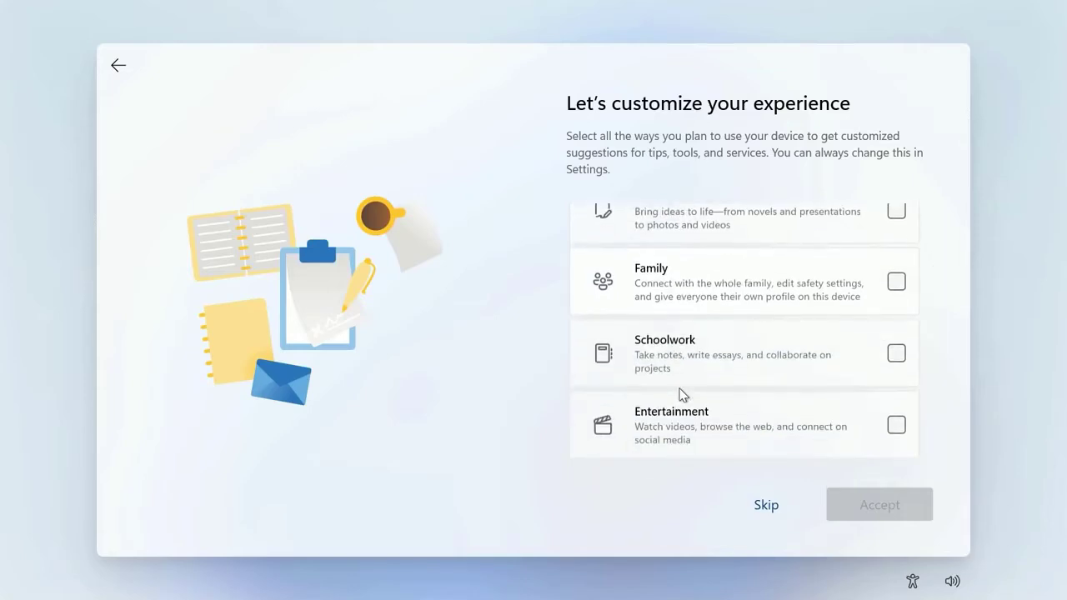
{"action": "scroll", "coordinate": [682, 394], "scroll_direction": "up", "scroll_amount": 2}
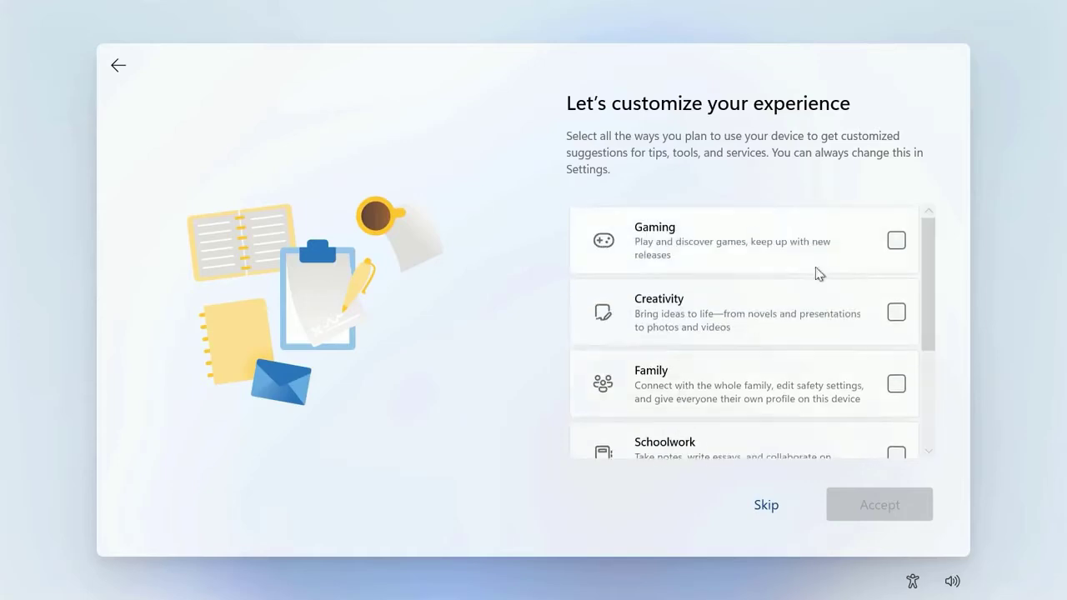
{"action": "left_click", "coordinate": [832, 242]}
{"action": "scroll", "coordinate": [757, 422], "scroll_direction": "down", "scroll_amount": 1}
{"action": "left_click", "coordinate": [759, 420]}
{"action": "left_click", "coordinate": [664, 273]}
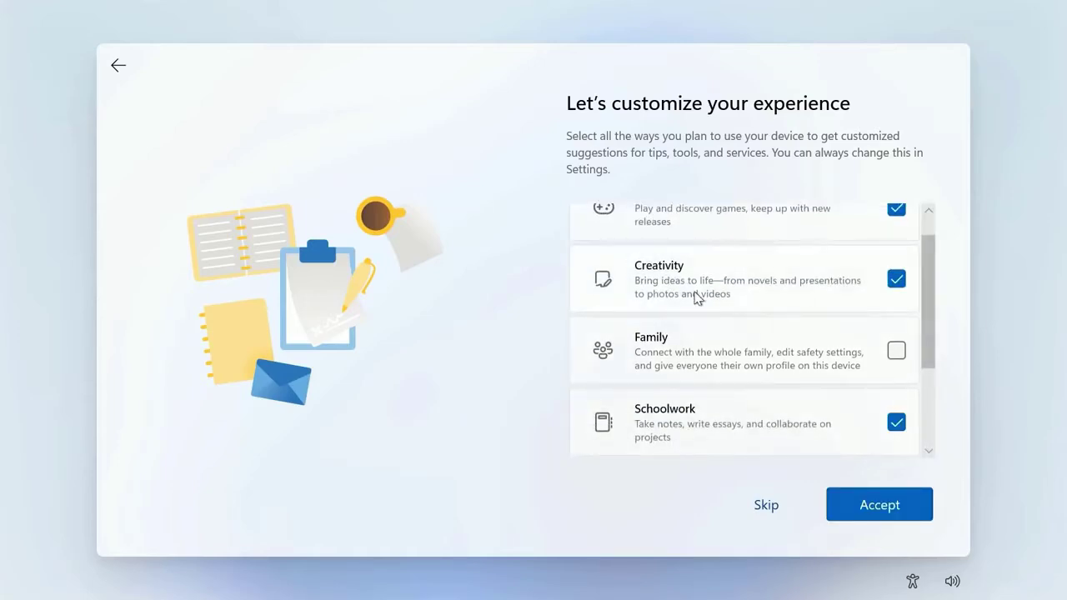
{"action": "scroll", "coordinate": [823, 302], "scroll_direction": "down", "scroll_amount": 4}
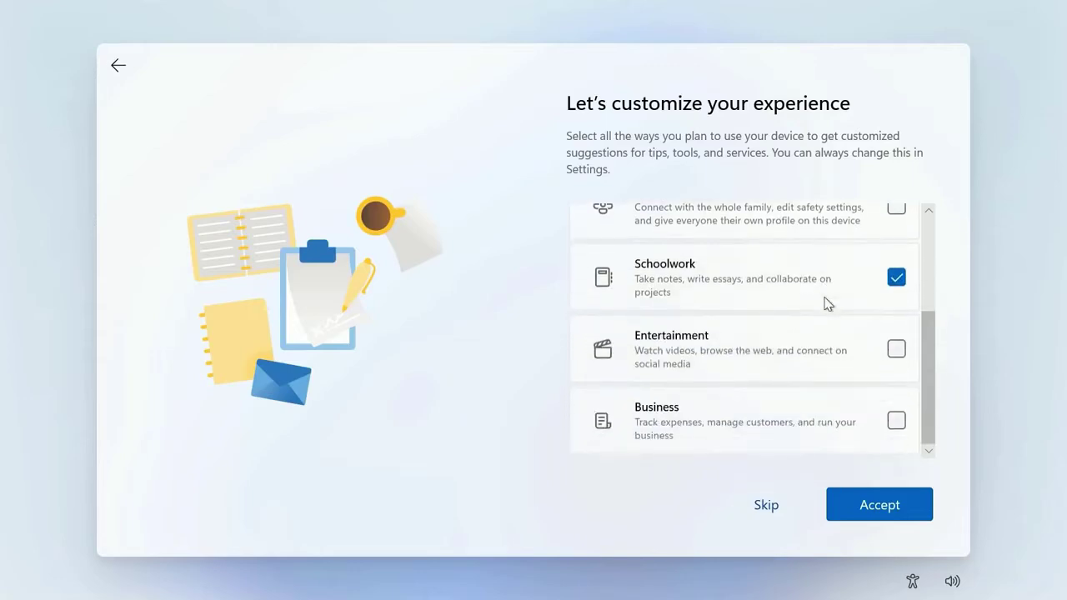
{"action": "left_click", "coordinate": [880, 506]}
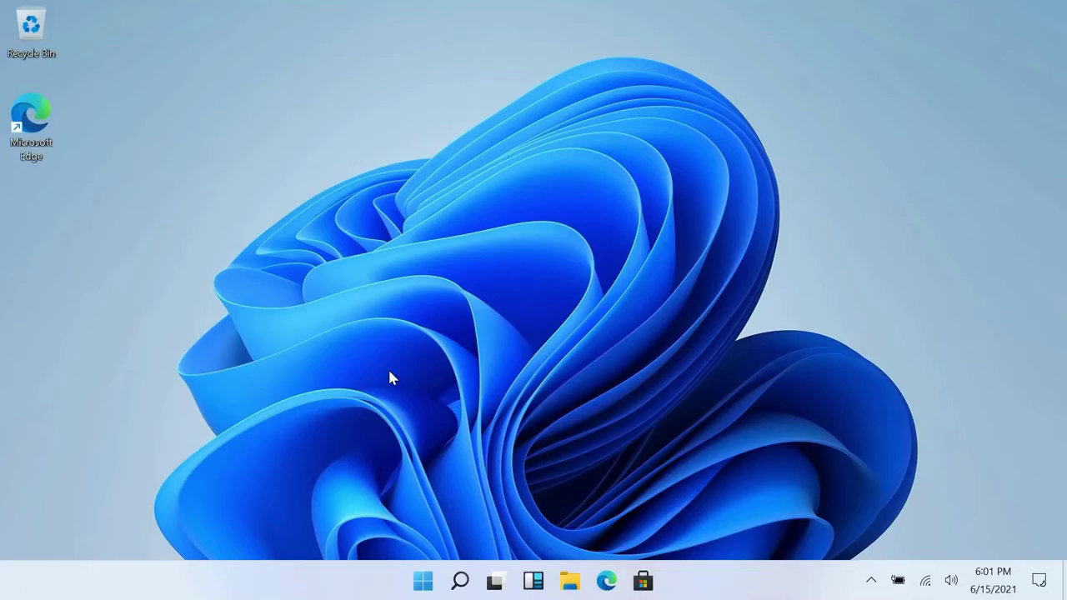
Pin Groove Music to Start from the full app list and check it among the pinned apps
{"action": "key", "text": "super"}
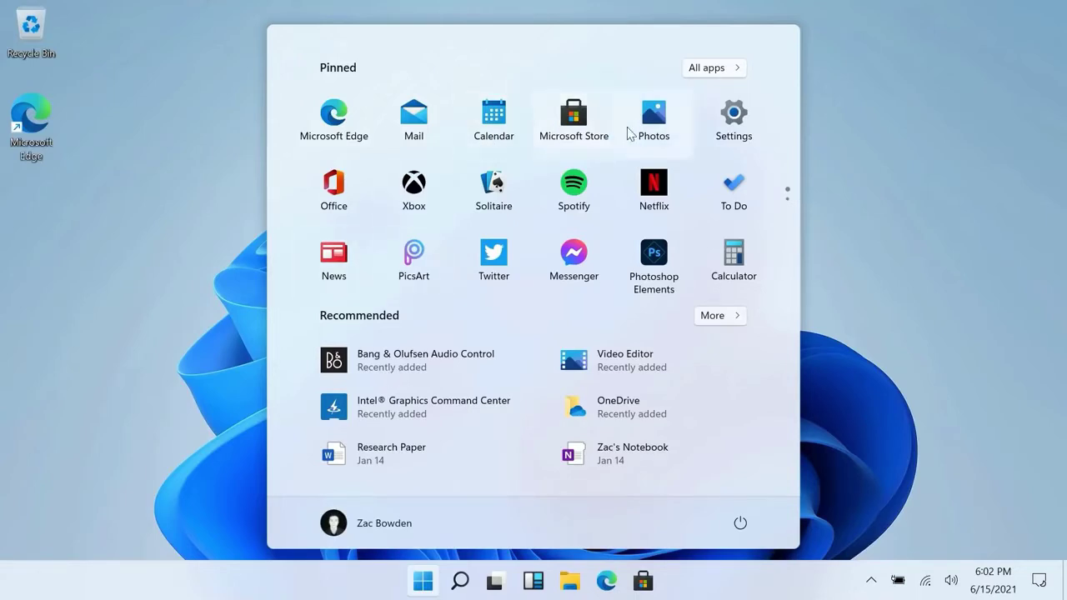
{"action": "left_click", "coordinate": [727, 72]}
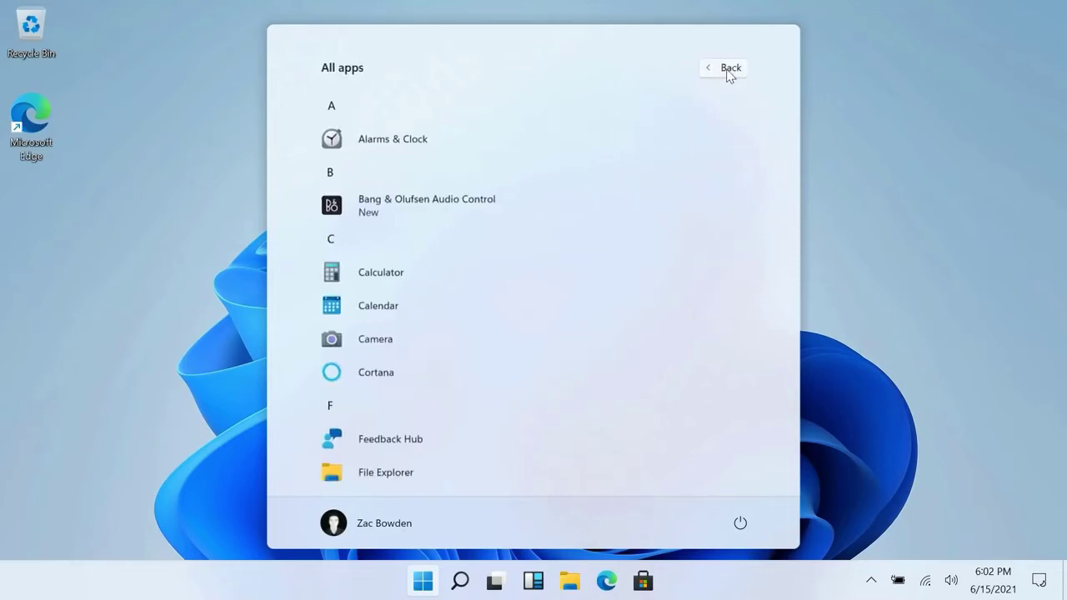
{"action": "scroll", "coordinate": [482, 333], "scroll_direction": "down", "scroll_amount": 2}
{"action": "scroll", "coordinate": [479, 337], "scroll_direction": "down", "scroll_amount": 2}
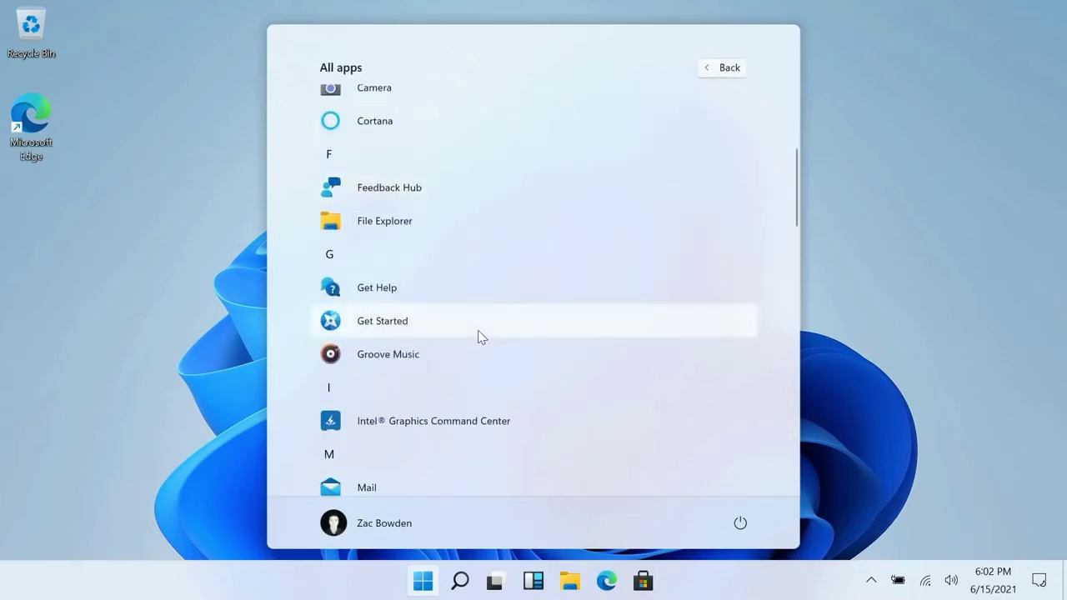
{"action": "scroll", "coordinate": [415, 411], "scroll_direction": "down", "scroll_amount": 1}
{"action": "scroll", "coordinate": [394, 289], "scroll_direction": "down", "scroll_amount": 1}
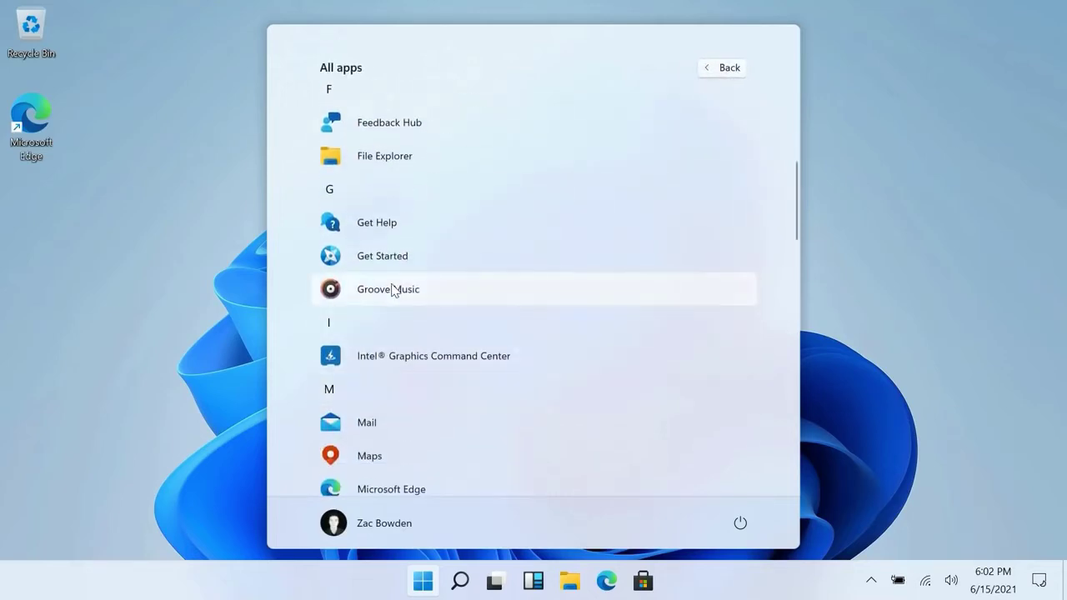
{"action": "right_click", "coordinate": [394, 289]}
{"action": "left_click", "coordinate": [442, 303]}
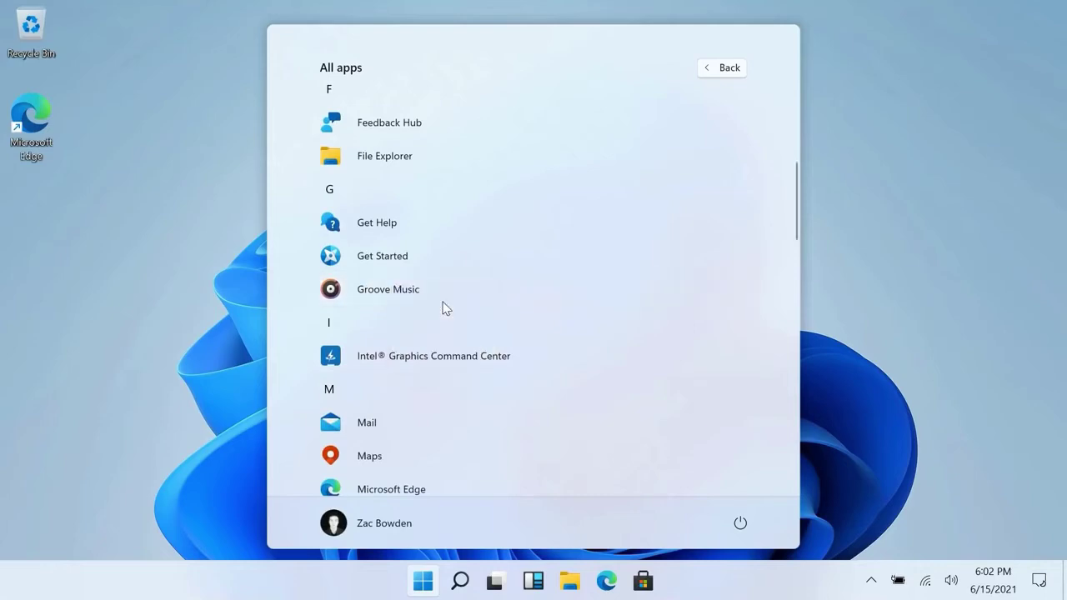
{"action": "left_click", "coordinate": [734, 69]}
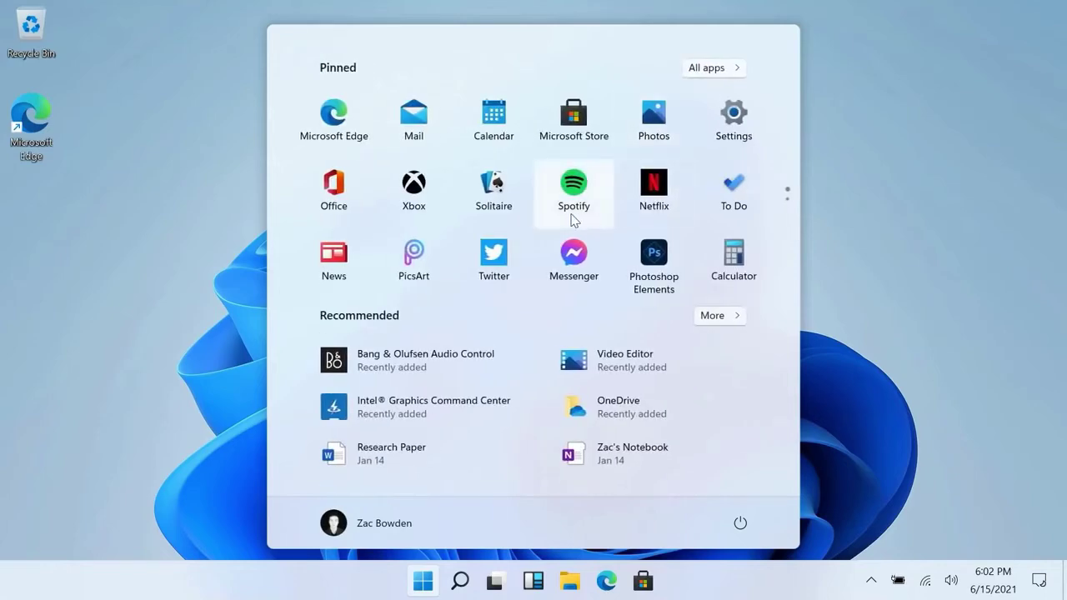
{"action": "scroll", "coordinate": [572, 219], "scroll_direction": "down", "scroll_amount": 1}
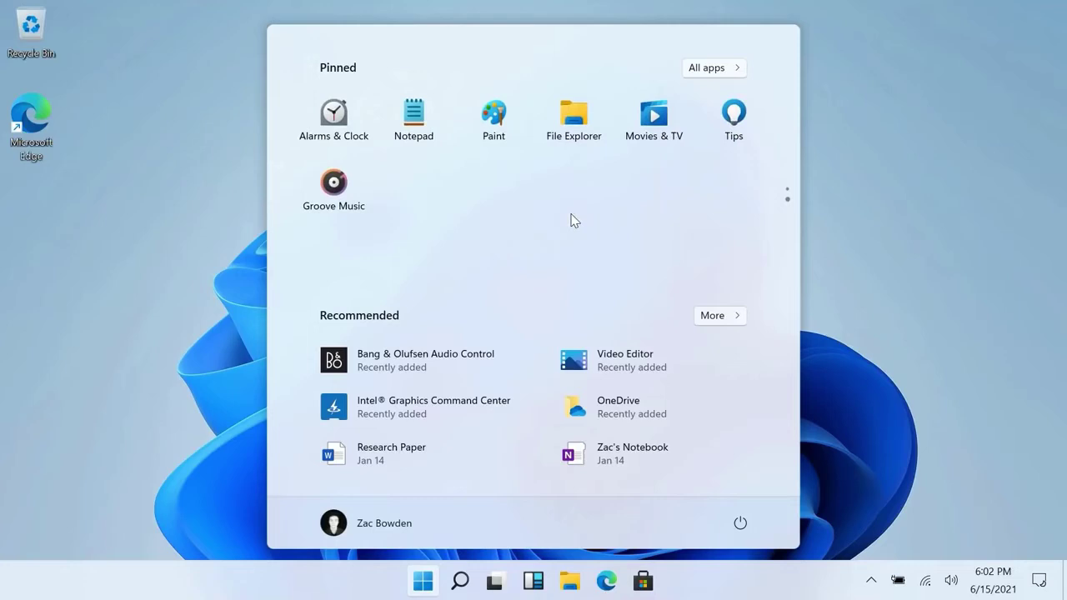
{"action": "left_click", "coordinate": [350, 185]}
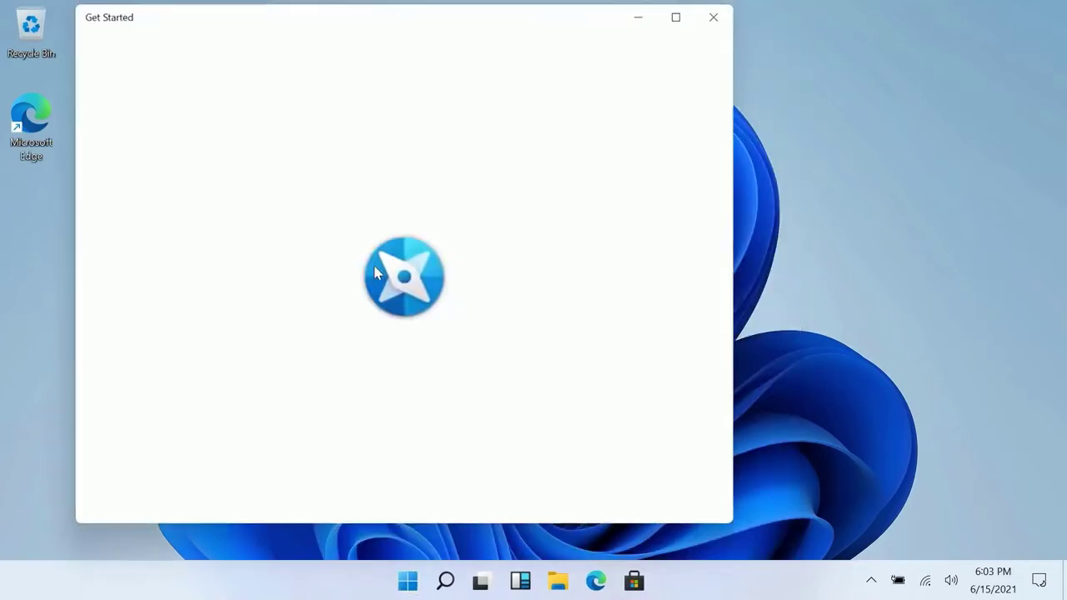
Start the Get Started tour and go through its pages up to the update offer, trying the window maximized and restored
{"action": "left_click_drag", "start_coordinate": [497, 23], "coordinate": [603, 34]}
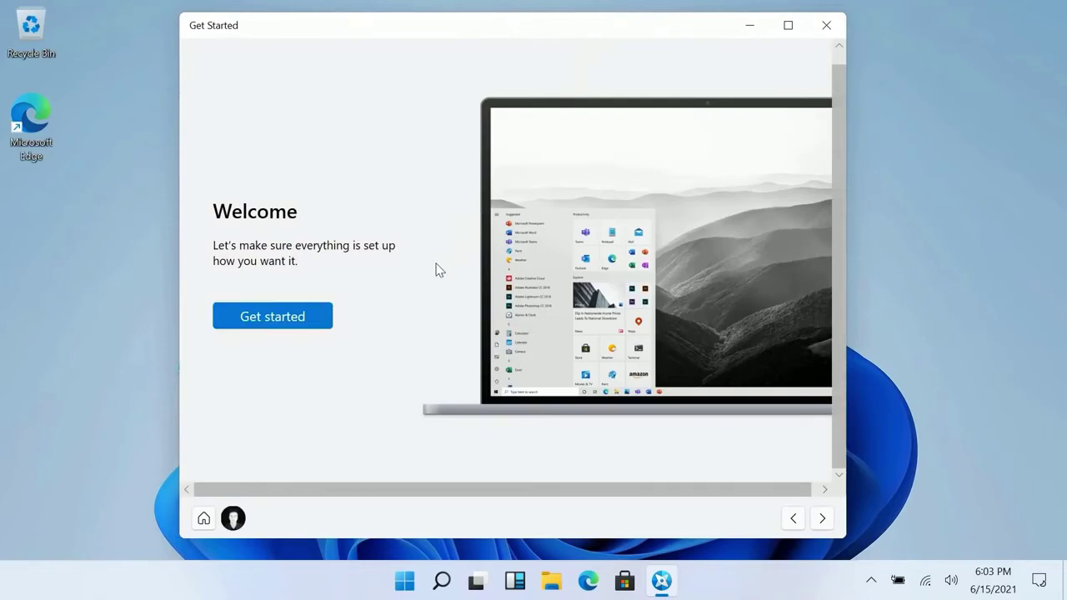
{"action": "left_click", "coordinate": [788, 29]}
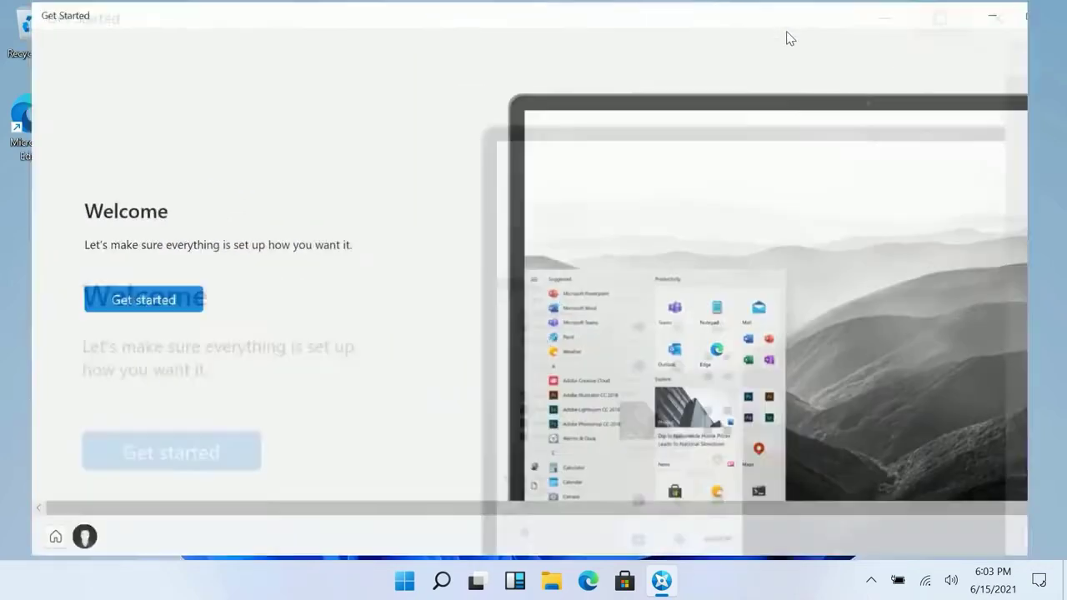
{"action": "scroll", "coordinate": [707, 377], "scroll_direction": "down", "scroll_amount": 1}
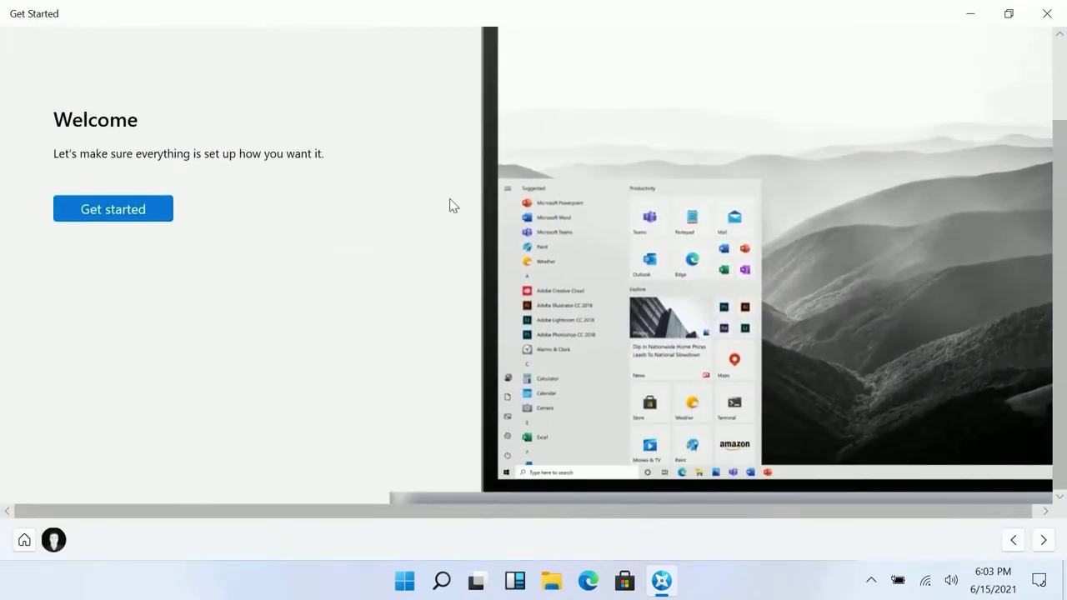
{"action": "left_click", "coordinate": [117, 215]}
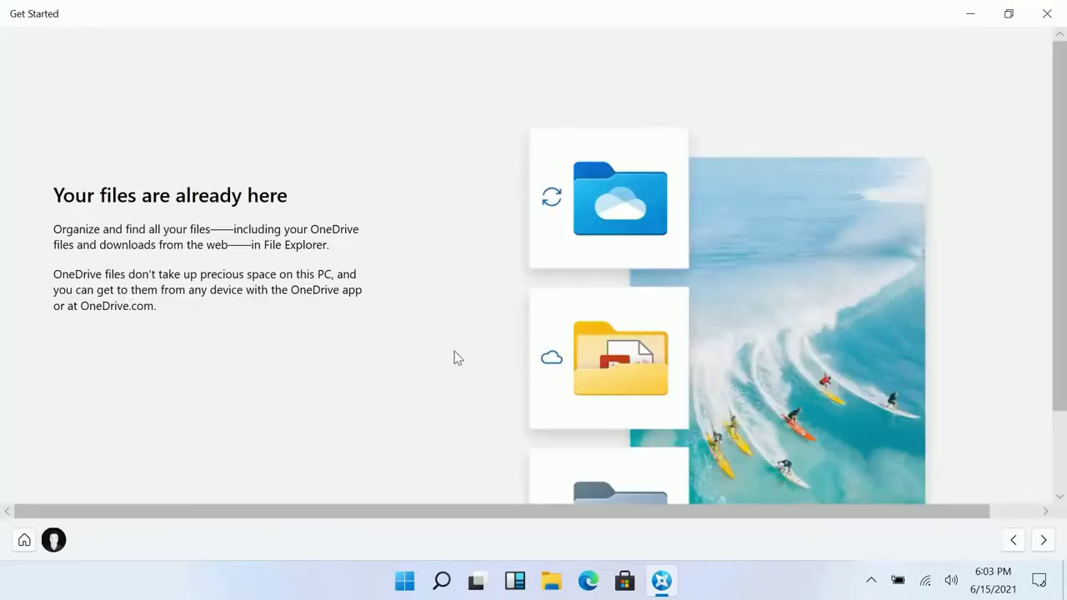
{"action": "scroll", "coordinate": [456, 359], "scroll_direction": "down", "scroll_amount": 1}
{"action": "left_click", "coordinate": [1009, 13]}
{"action": "scroll", "coordinate": [429, 307], "scroll_direction": "down", "scroll_amount": 1}
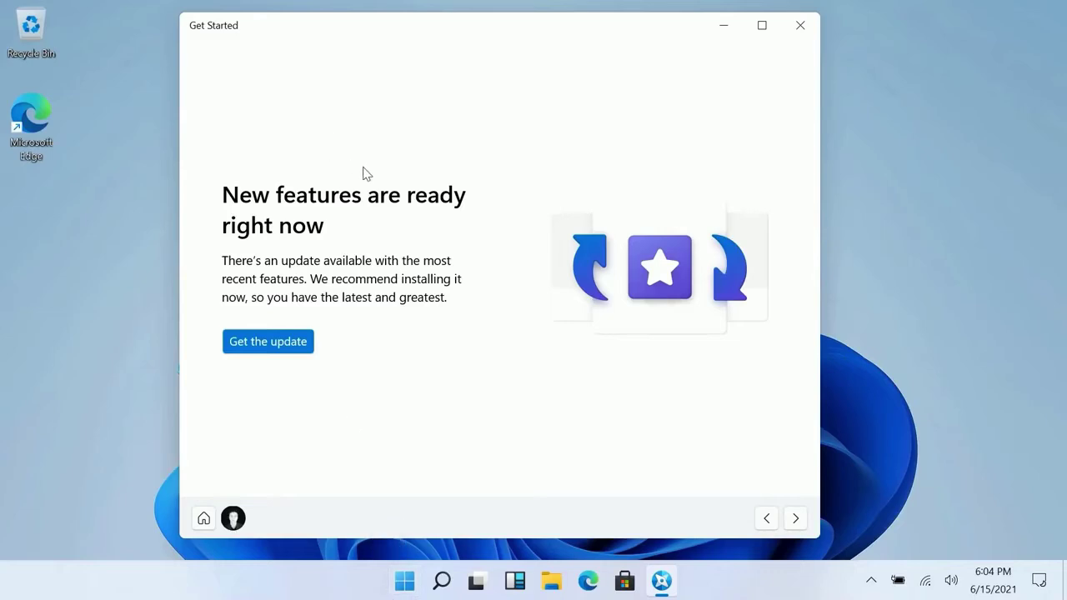
View Windows Update from the Get Started update offer, close Settings, and finish and close the tour
{"action": "left_click", "coordinate": [263, 343]}
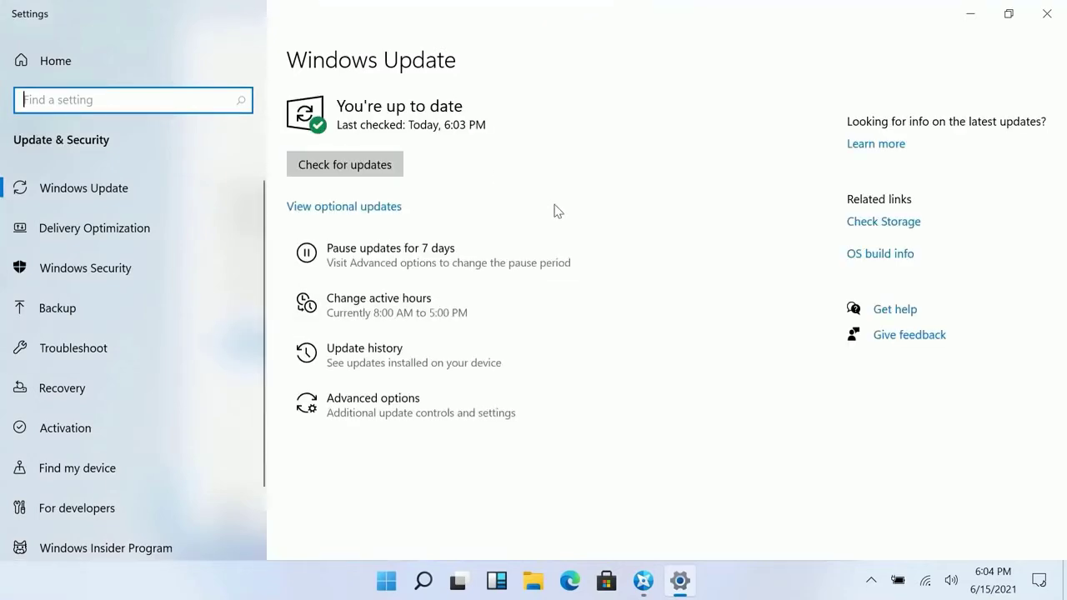
{"action": "left_click", "coordinate": [1047, 14]}
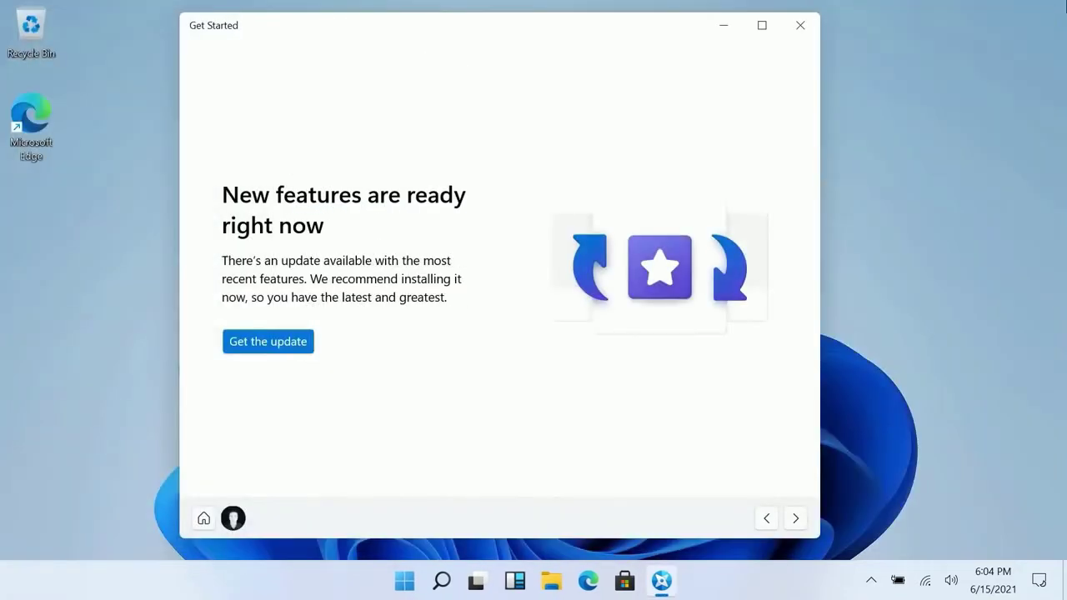
{"action": "left_click", "coordinate": [794, 518]}
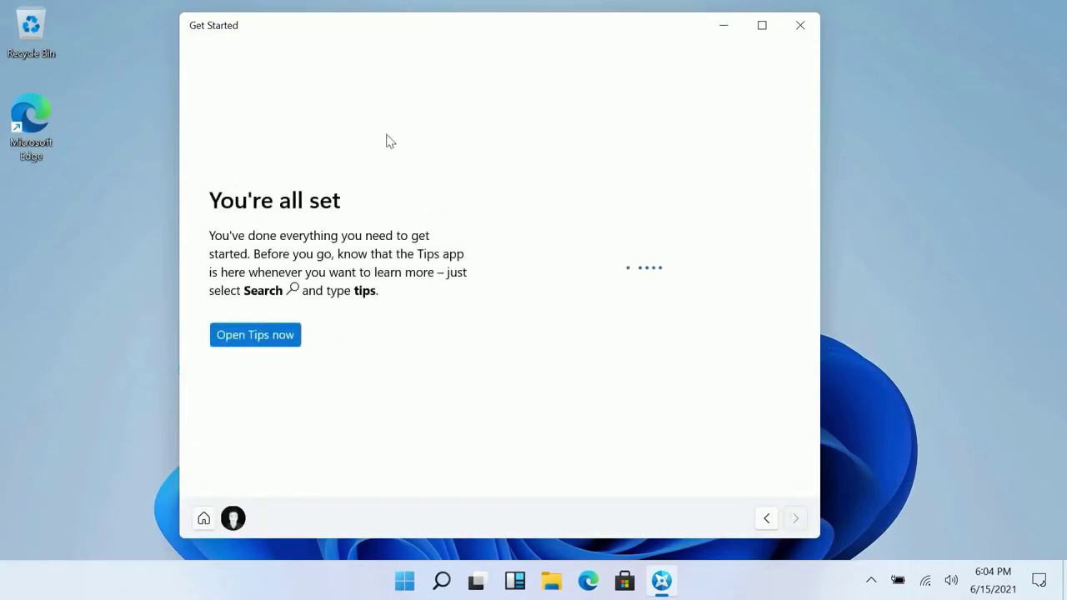
{"action": "left_click", "coordinate": [798, 28]}
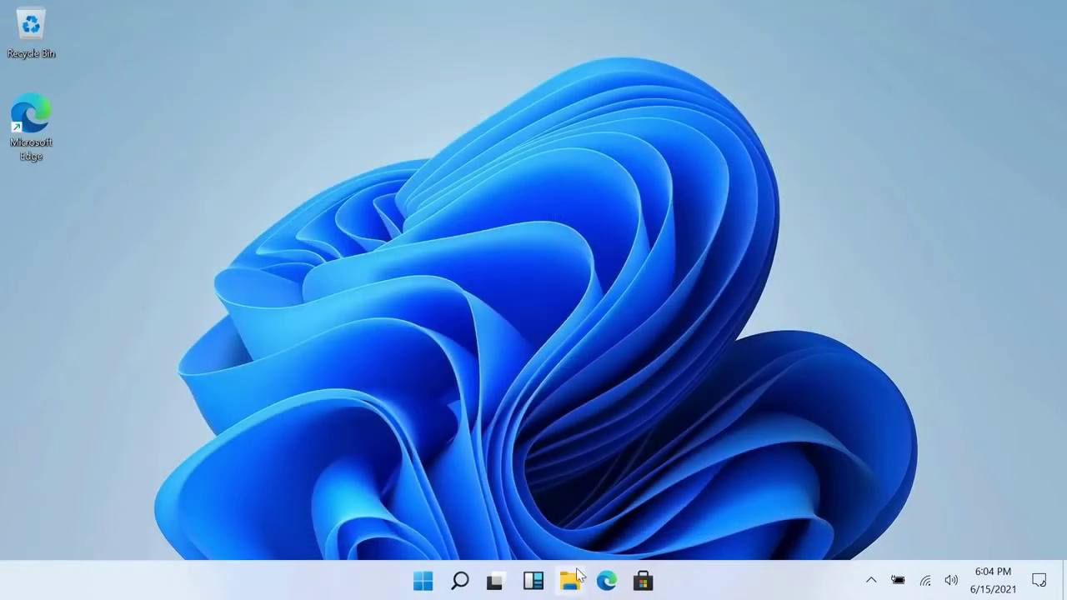
Open File Explorer and try moving, minimizing, maximizing and restoring its window
{"action": "left_click", "coordinate": [570, 582]}
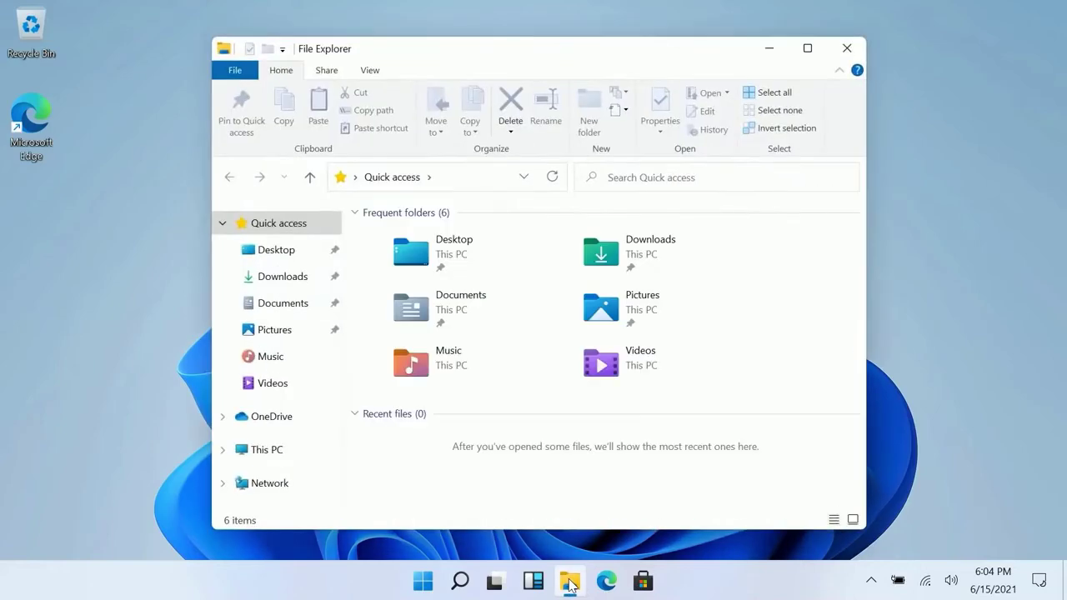
{"action": "mouse_move", "coordinate": [336, 55]}
{"action": "left_mouse_down"}
{"action": "mouse_move", "coordinate": [308, 42]}
{"action": "mouse_move", "coordinate": [310, 52]}
{"action": "mouse_move", "coordinate": [389, 64]}
{"action": "mouse_move", "coordinate": [338, 44]}
{"action": "left_mouse_up"}
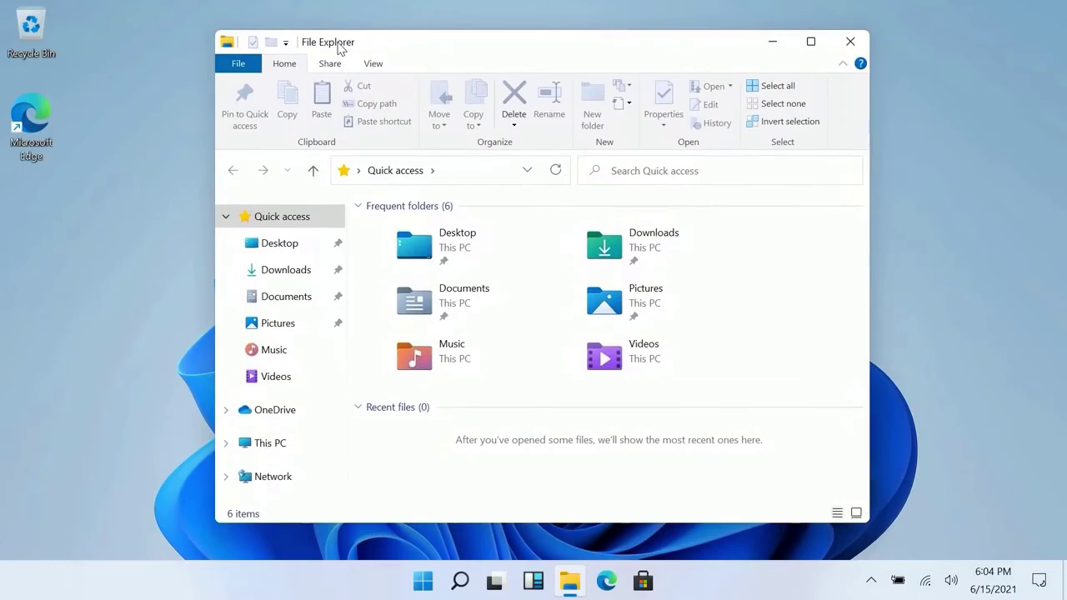
{"action": "left_click", "coordinate": [783, 48]}
{"action": "left_click", "coordinate": [559, 590]}
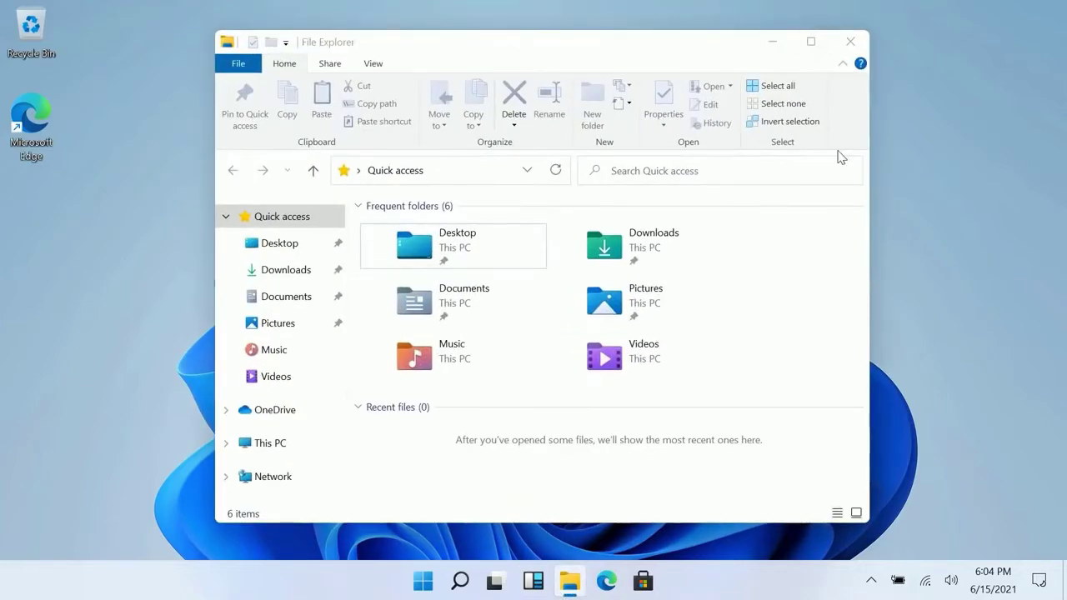
{"action": "left_click", "coordinate": [810, 42]}
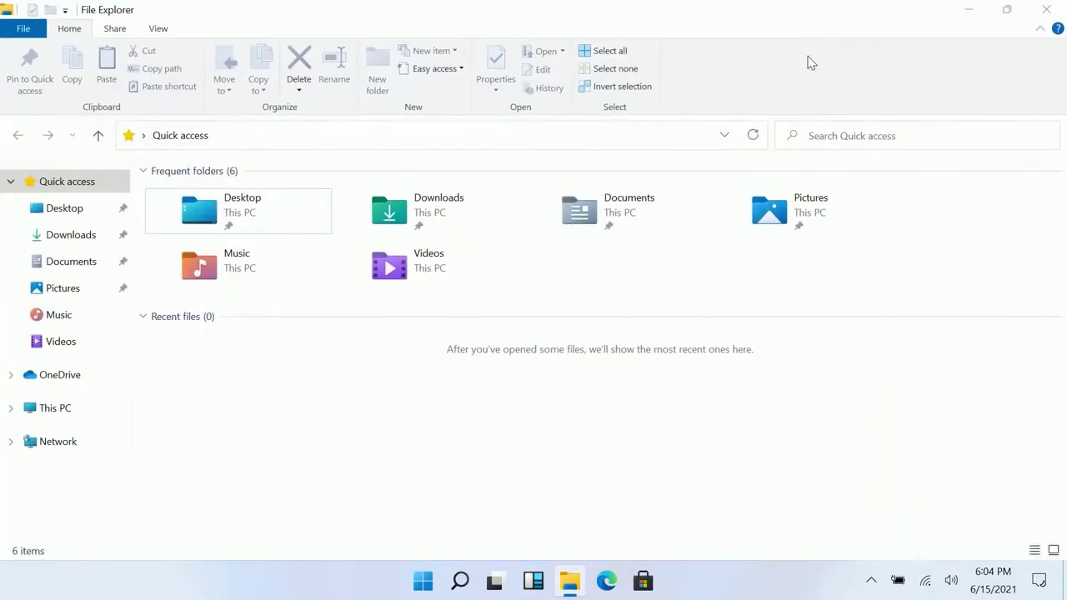
{"action": "left_click", "coordinate": [1019, 8]}
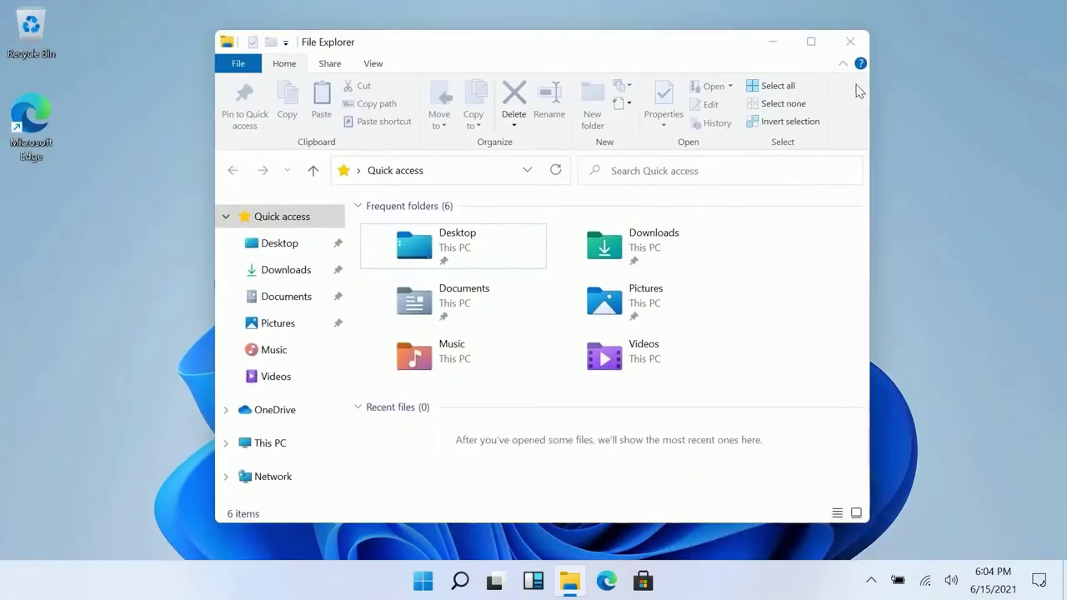
Snap the File Explorer window into the narrower right-hand column of the unequal two-column layout
{"action": "left_click_drag", "start_coordinate": [723, 44], "coordinate": [1066, 312]}
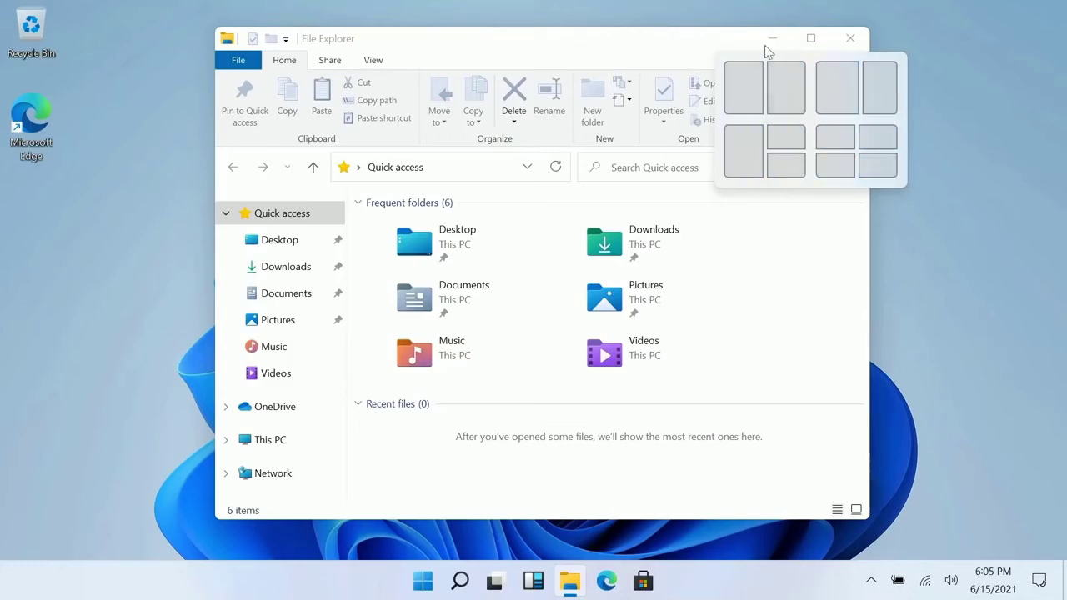
{"action": "left_click", "coordinate": [885, 93]}
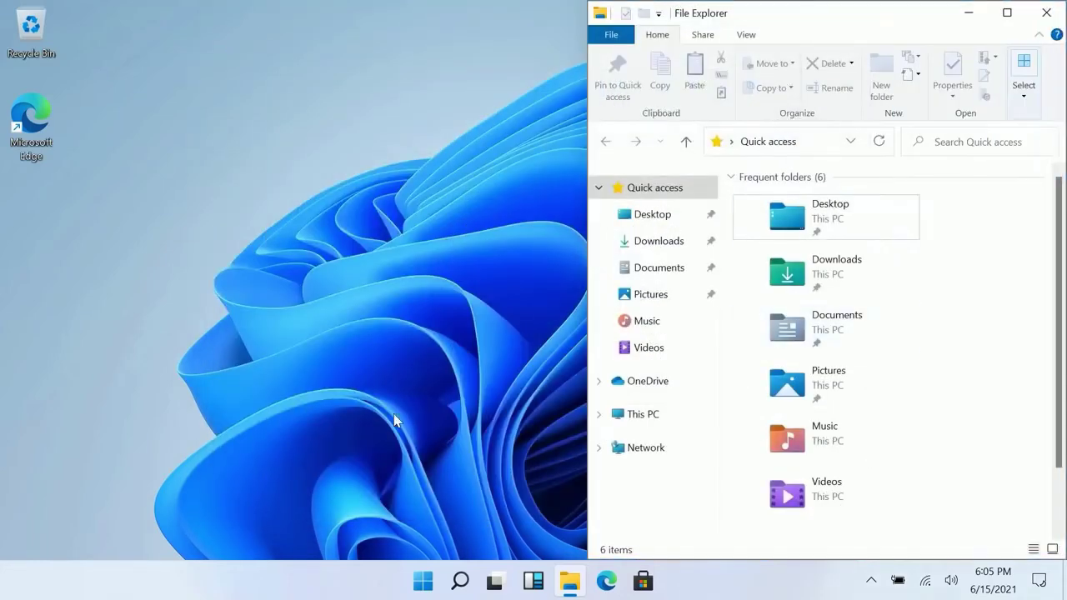
Open the Microsoft Store and snap its window into the wider left-hand column of the unequal two-column layout beside File Explorer
{"action": "left_click", "coordinate": [643, 581]}
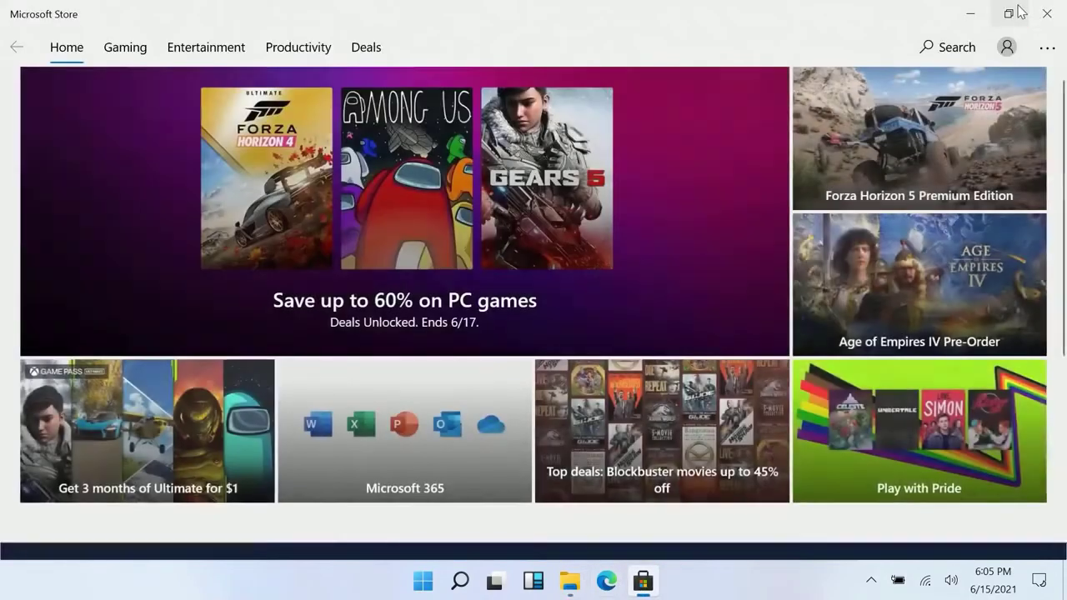
{"action": "mouse_move", "coordinate": [1009, 13]}
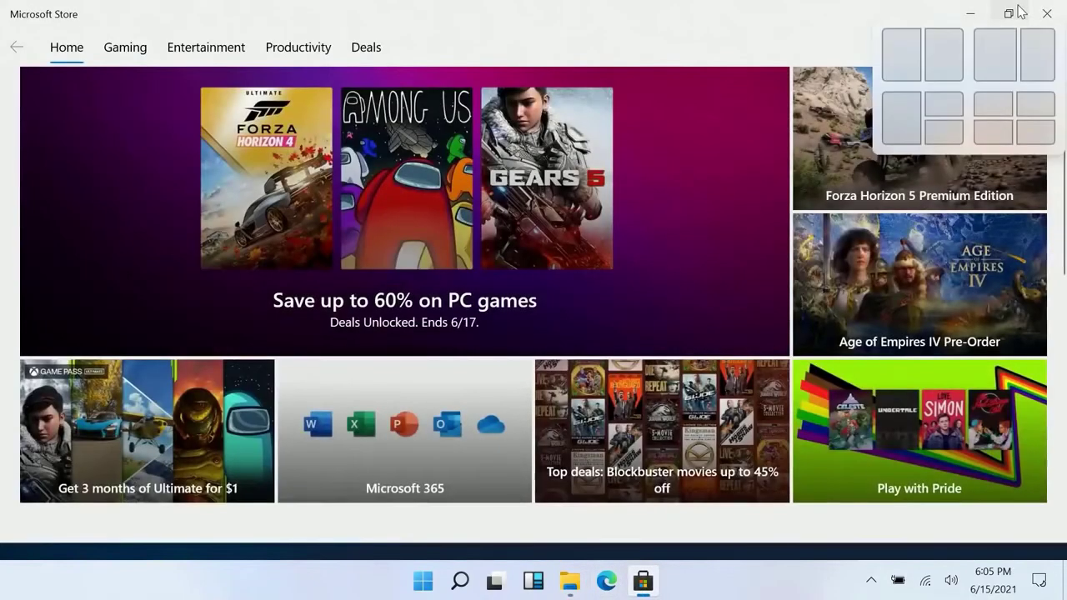
{"action": "left_click", "coordinate": [994, 52]}
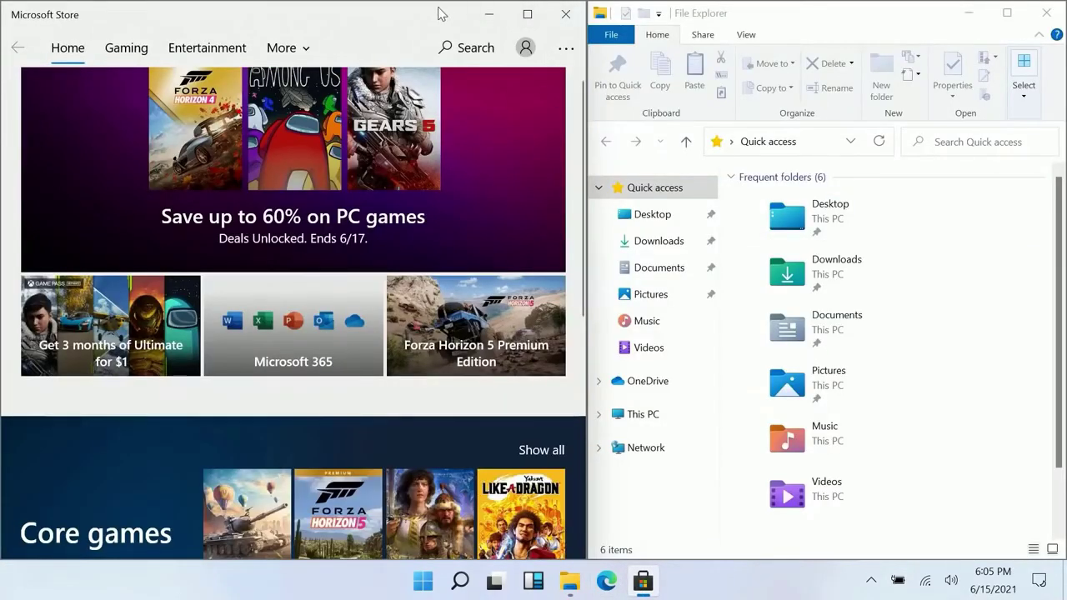
Show the desktop, turn off the Show Desktop button in the taskbar settings, and open Search
{"action": "key", "text": "super+d"}
{"action": "right_click", "coordinate": [296, 577]}
{"action": "left_click", "coordinate": [312, 576]}
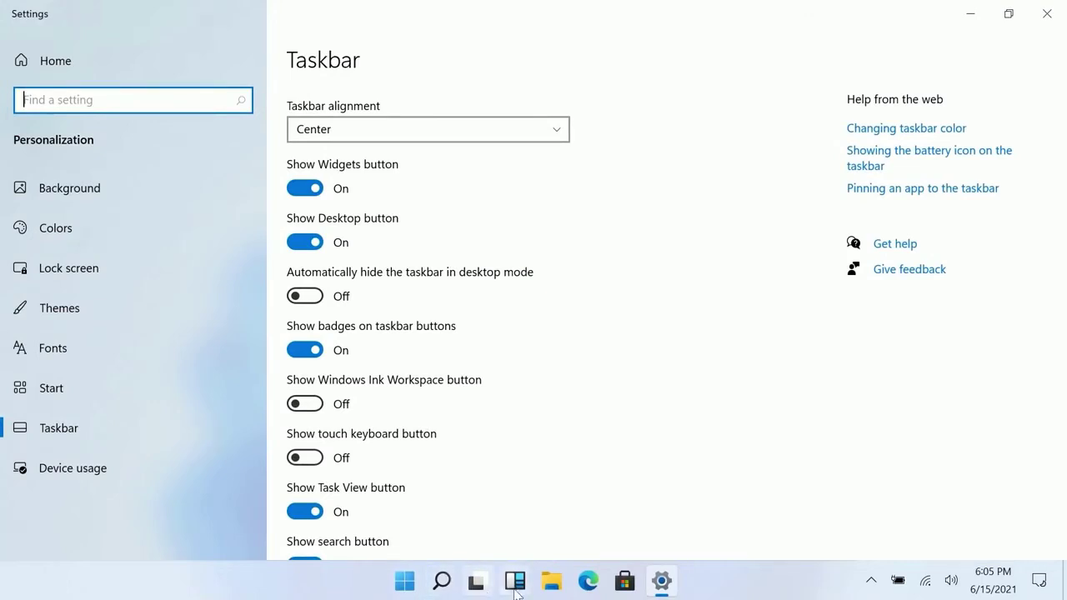
{"action": "left_click", "coordinate": [729, 174]}
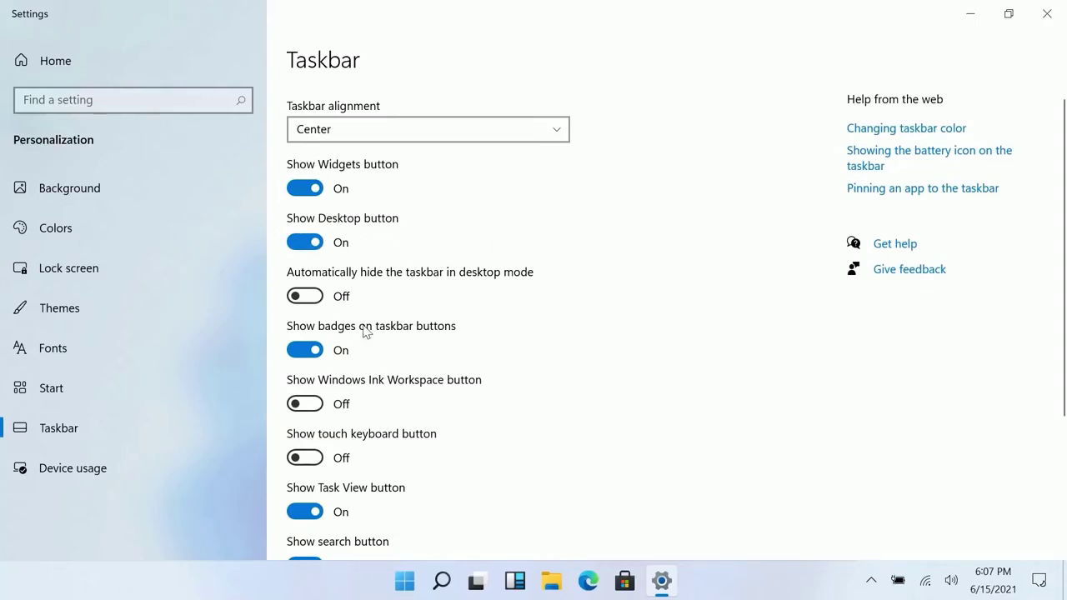
{"action": "left_click", "coordinate": [315, 244]}
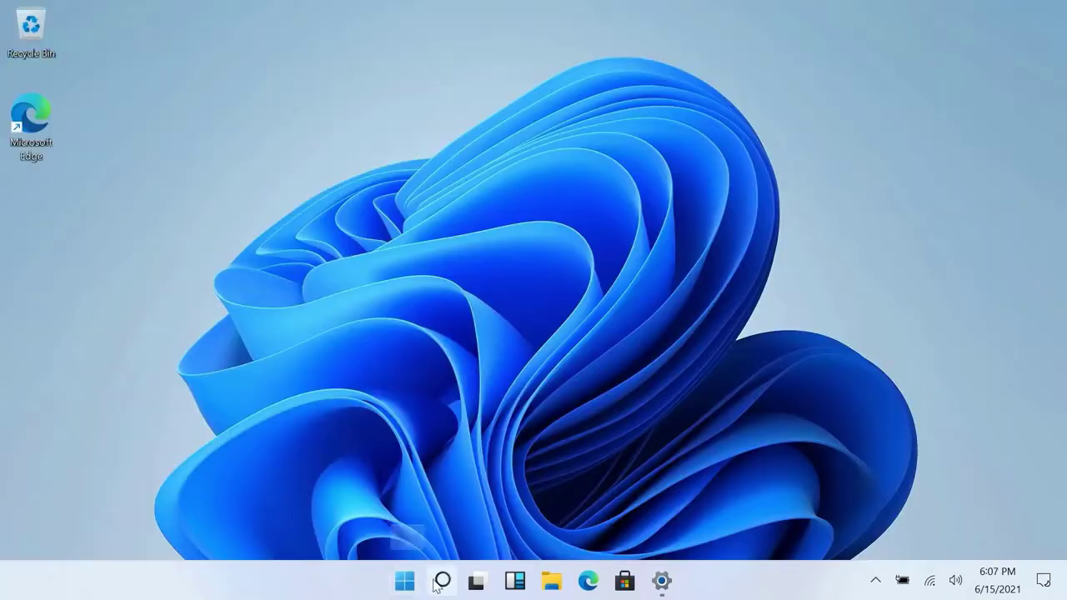
{"action": "left_click", "coordinate": [442, 582]}
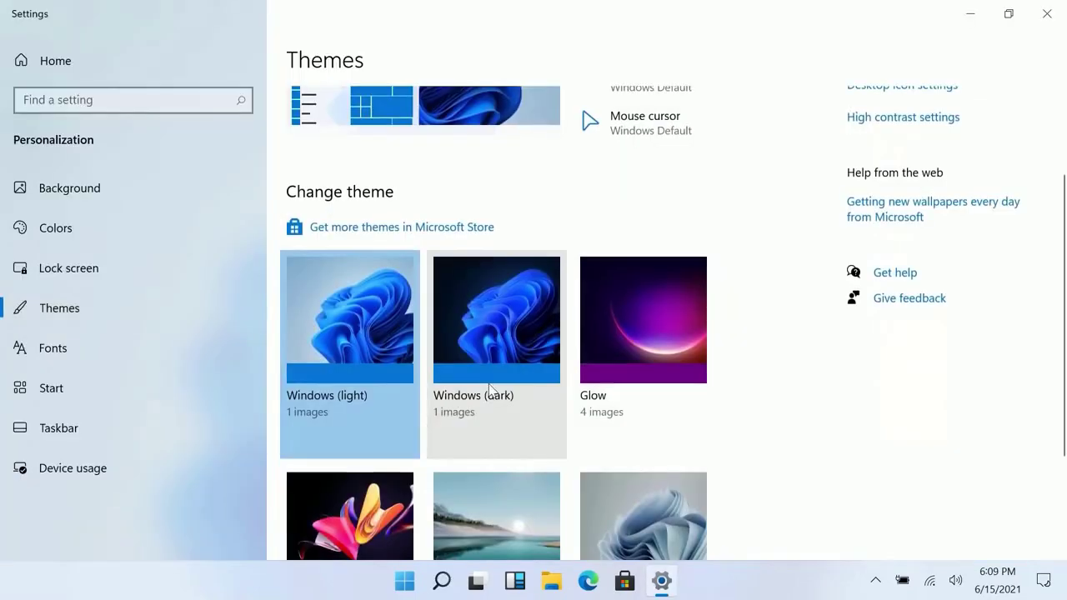
Apply the Windows (dark) theme, close Settings, and view the Start menu in dark mode
{"action": "left_click", "coordinate": [488, 384]}
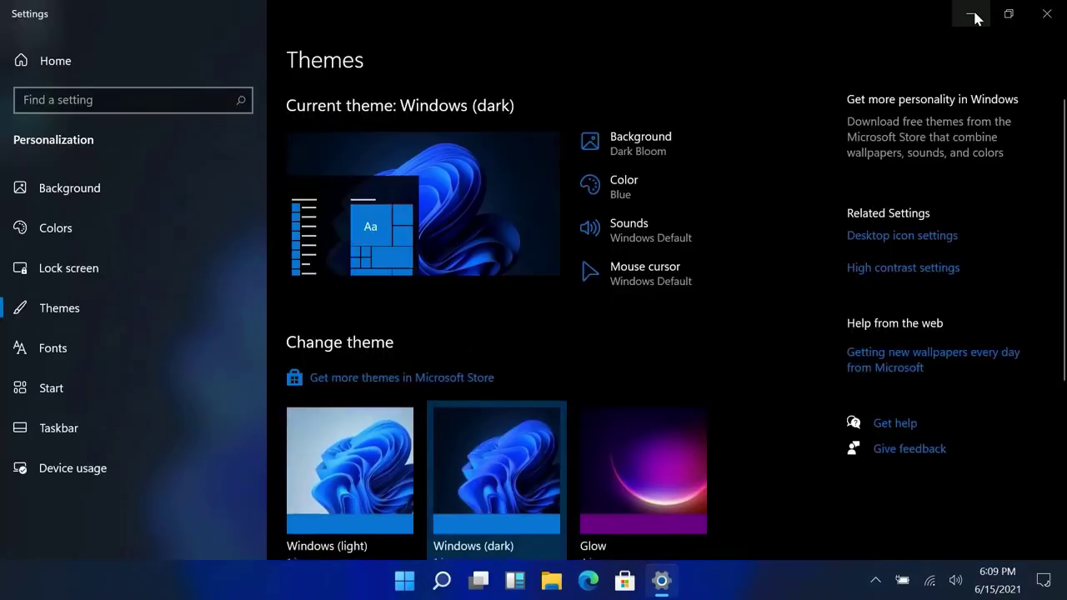
{"action": "left_click", "coordinate": [1049, 13]}
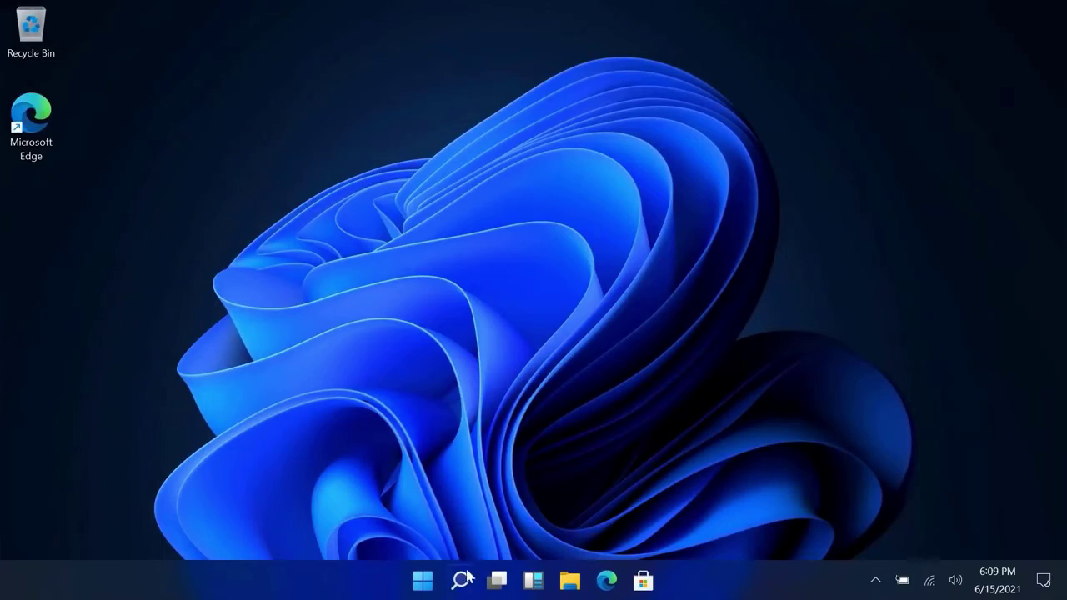
{"action": "left_click", "coordinate": [423, 581]}
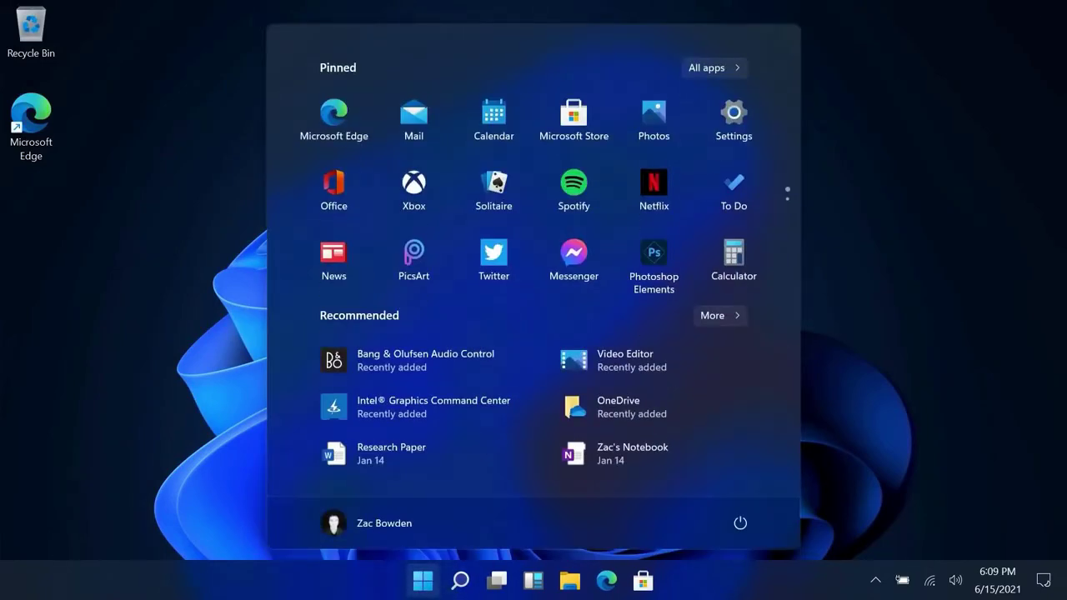
{"action": "key", "text": "Escape"}
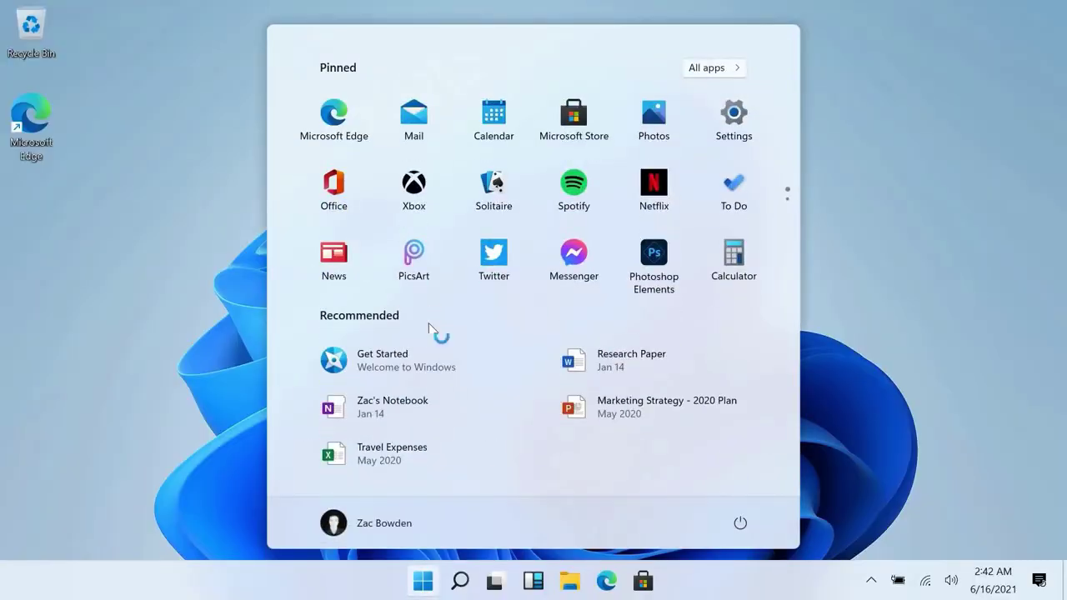
Run winver to view the About Windows information, moving the dialog to the middle of the screen before closing it
{"action": "type", "text": "winver"}
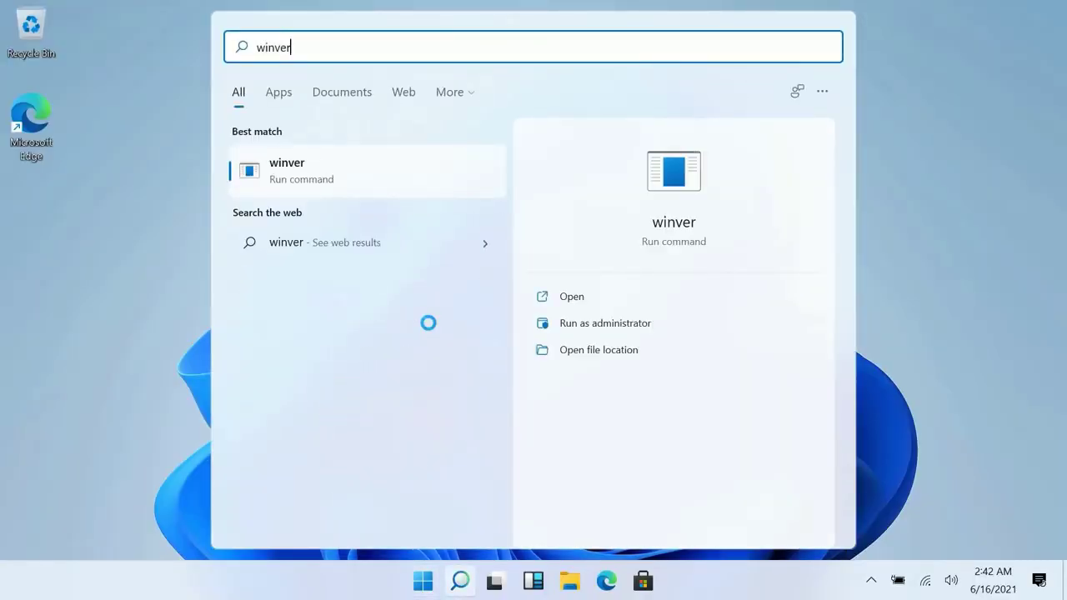
{"action": "key", "text": "Return"}
{"action": "left_click_drag", "start_coordinate": [275, 52], "coordinate": [589, 91]}
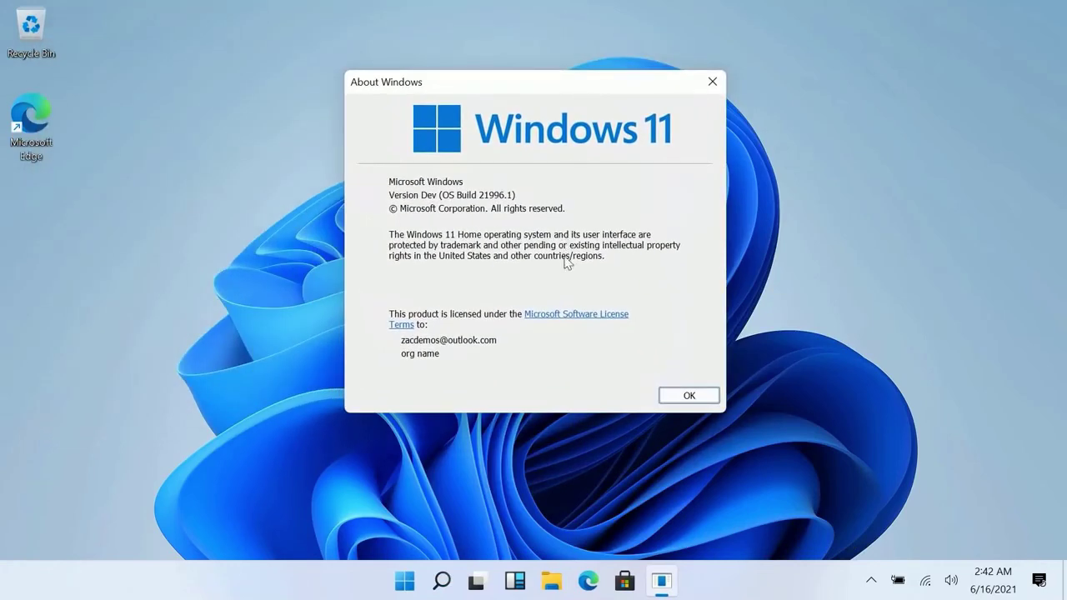
{"action": "left_click", "coordinate": [689, 397]}
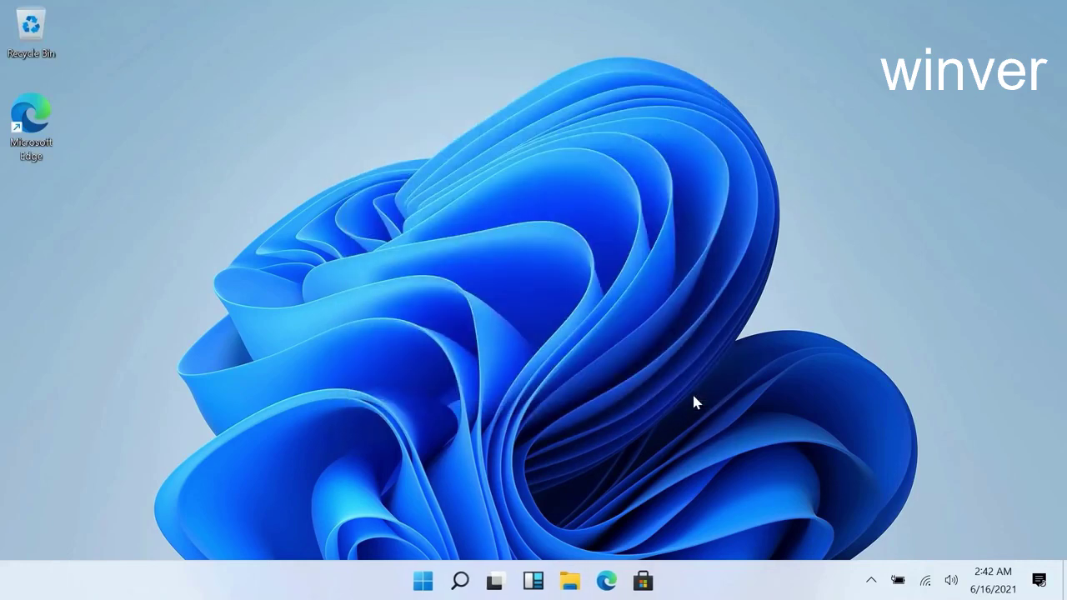
View and close the Start menu, and browse the weather, market and news cards in Widgets
{"action": "key", "text": "super"}
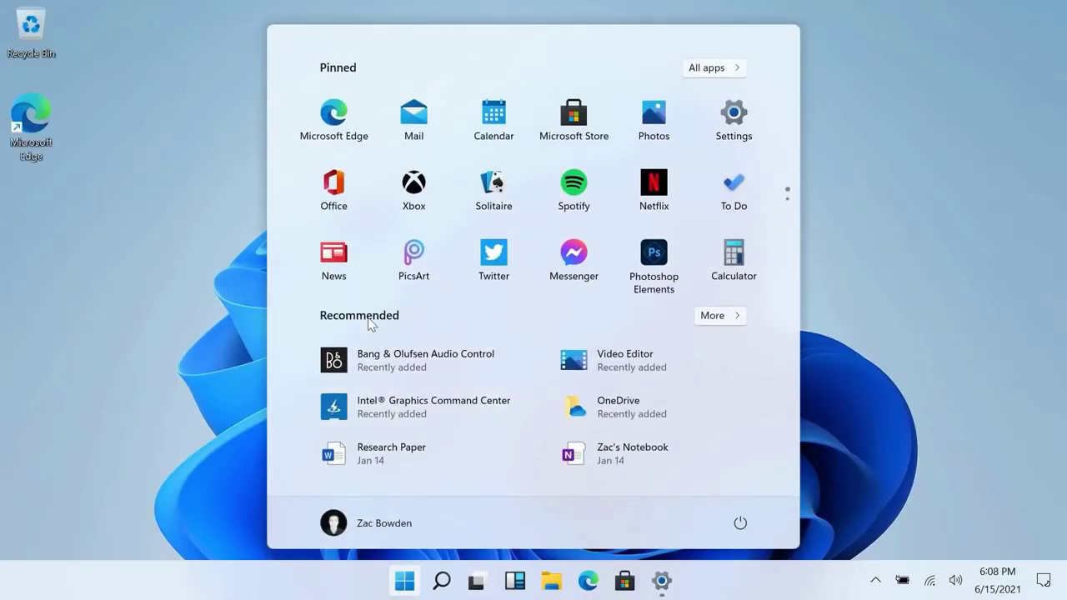
{"action": "left_click", "coordinate": [405, 581]}
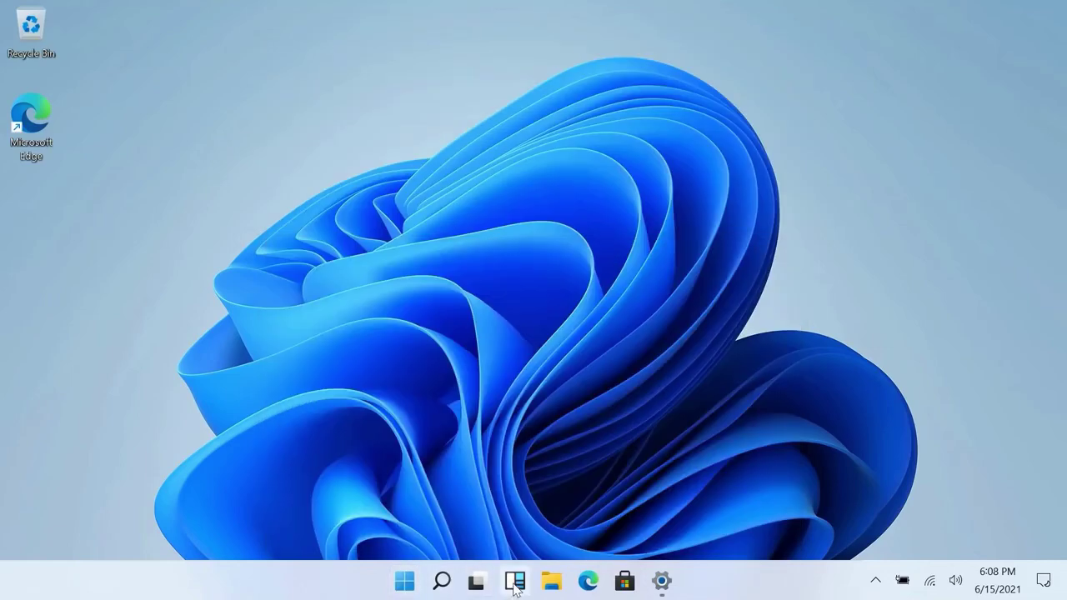
{"action": "left_click", "coordinate": [515, 587]}
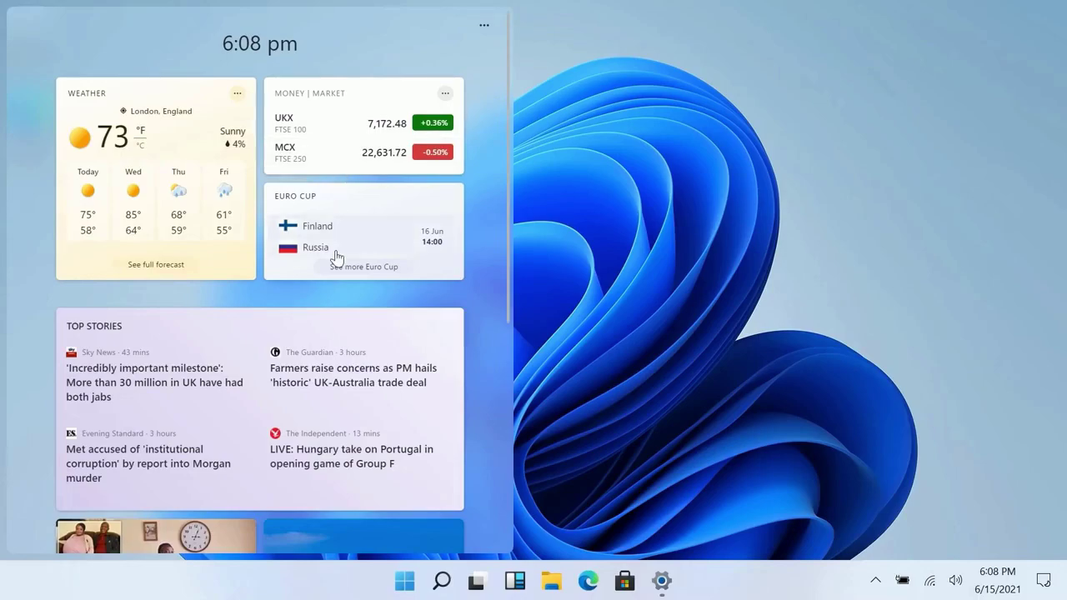
{"action": "mouse_move", "coordinate": [146, 365]}
{"action": "scroll", "coordinate": [145, 365], "scroll_direction": "down", "scroll_amount": 2}
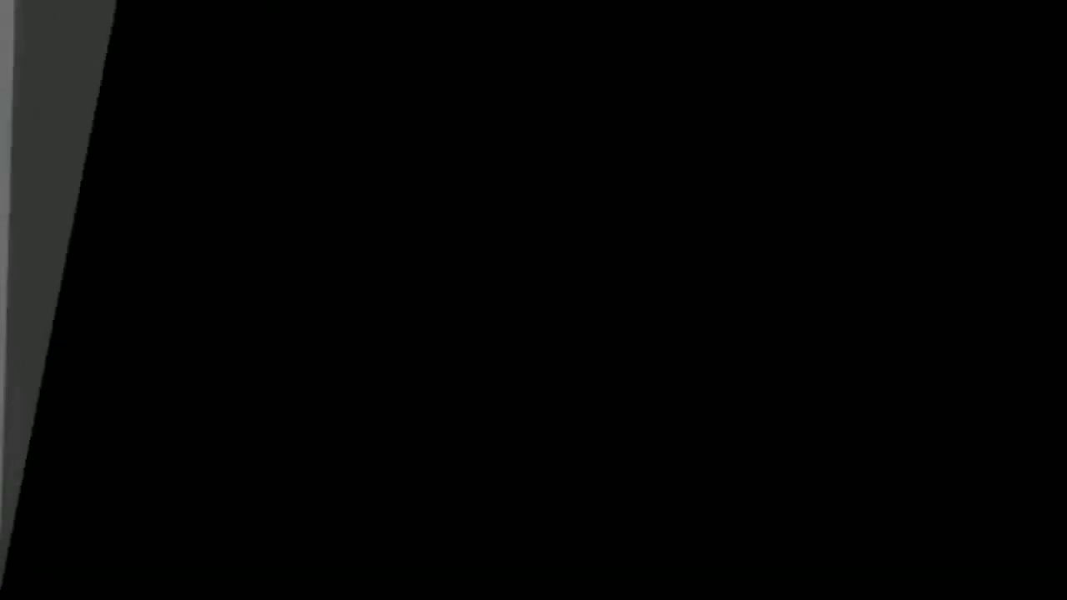